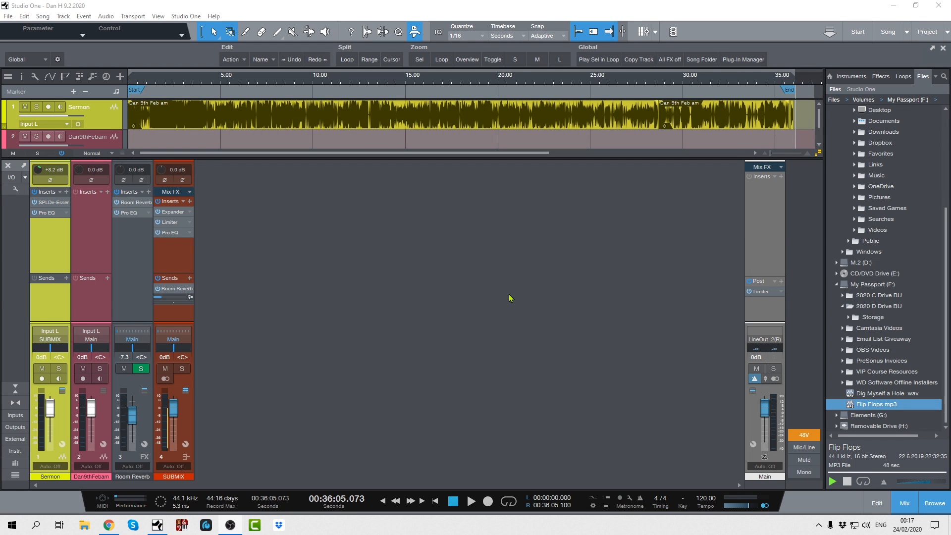
- Switch from the song mix to the mastering project page
{"action": "left_click", "coordinate": [924, 34]}
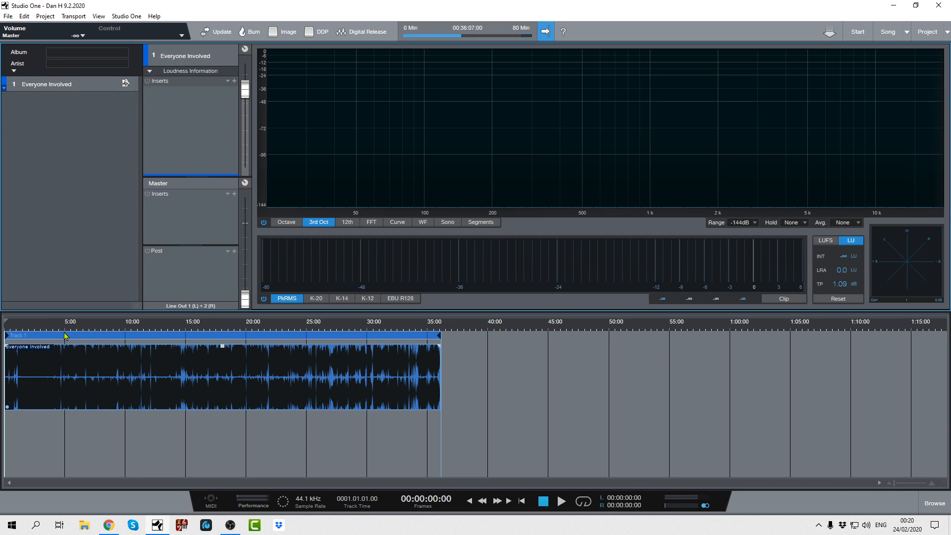
{"action": "right_click", "coordinate": [64, 336]}
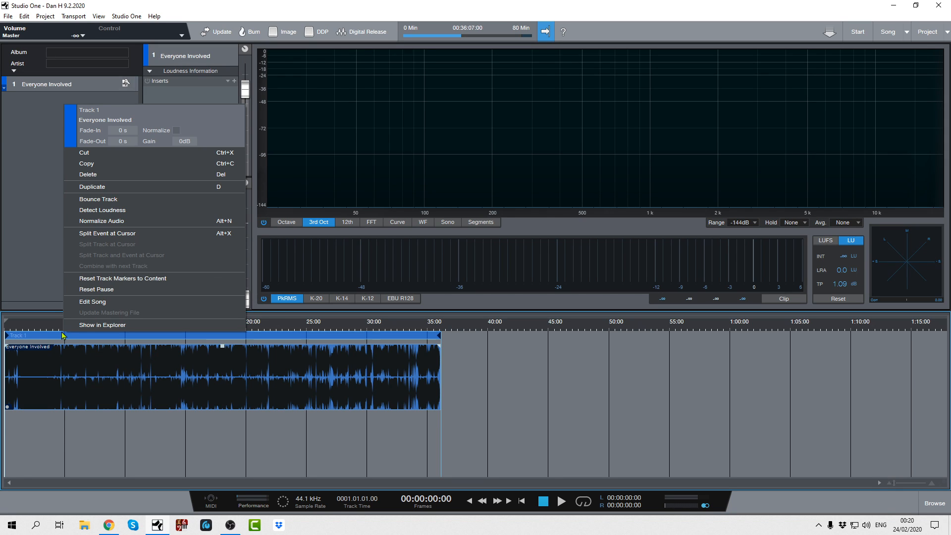
{"action": "left_click", "coordinate": [51, 340]}
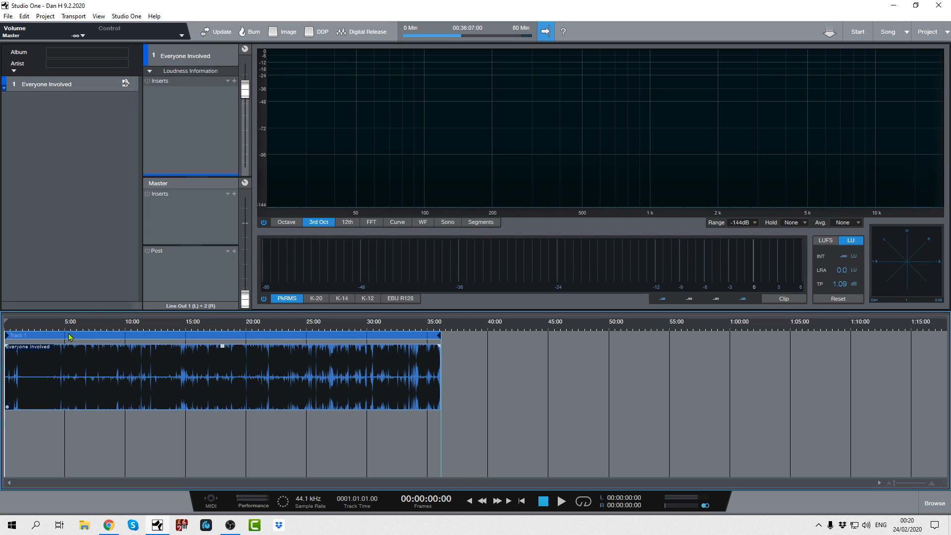
{"action": "right_click", "coordinate": [69, 335]}
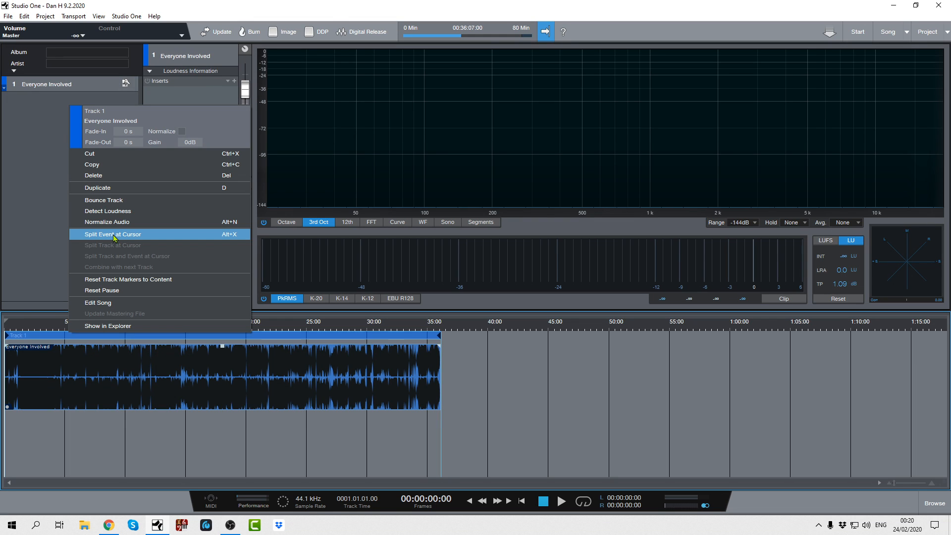
{"action": "left_click", "coordinate": [169, 451]}
{"action": "left_click", "coordinate": [185, 336]}
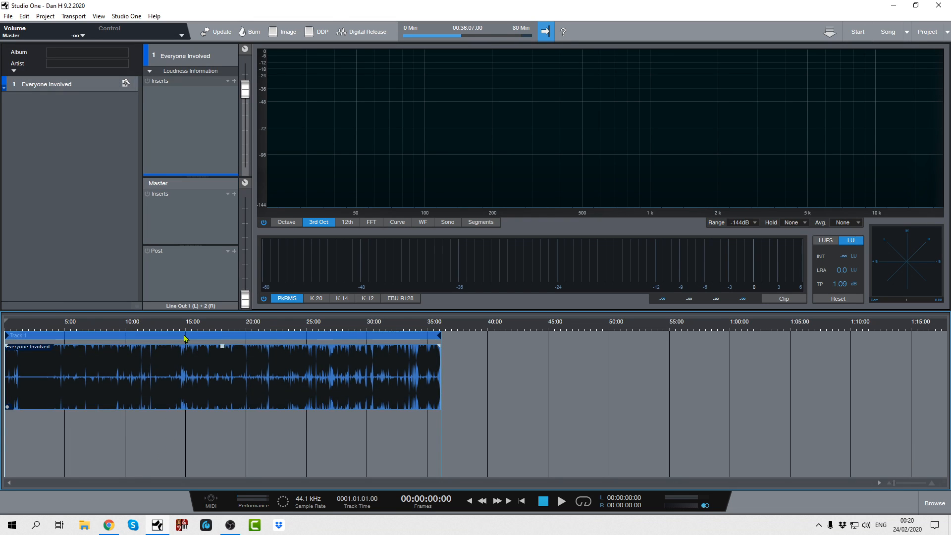
{"action": "right_click", "coordinate": [185, 338]}
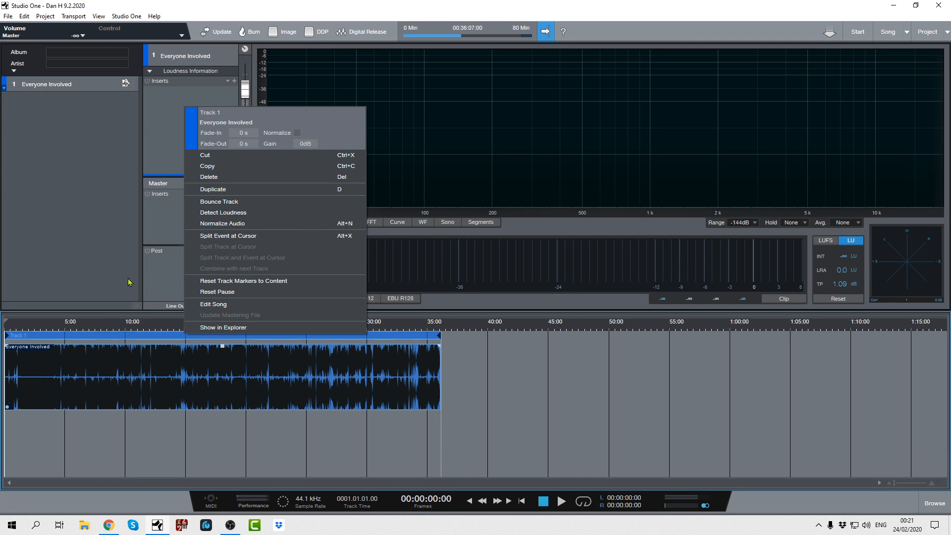
{"action": "left_click", "coordinate": [70, 228]}
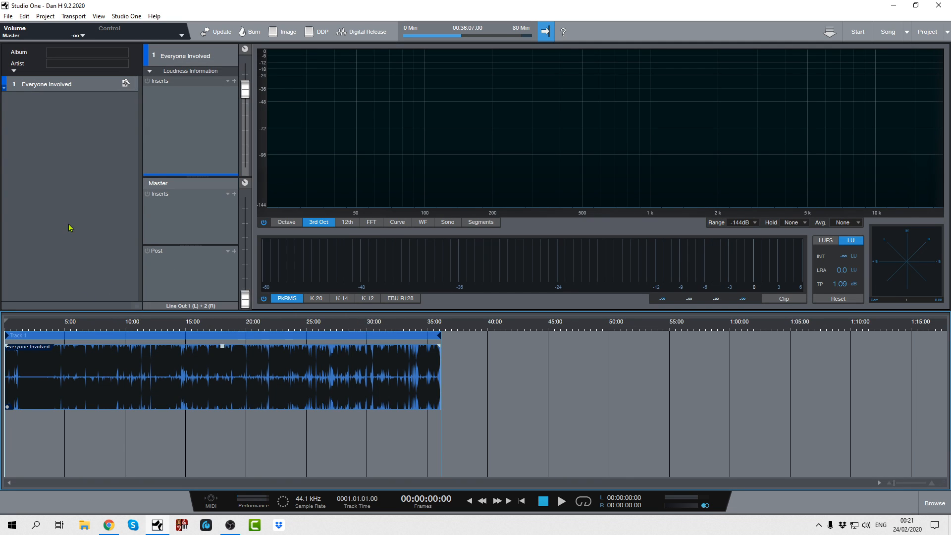
- Place the playback cursor at about 4:50 on the project timeline
{"action": "left_click", "coordinate": [65, 328]}
{"action": "right_click", "coordinate": [65, 328]}
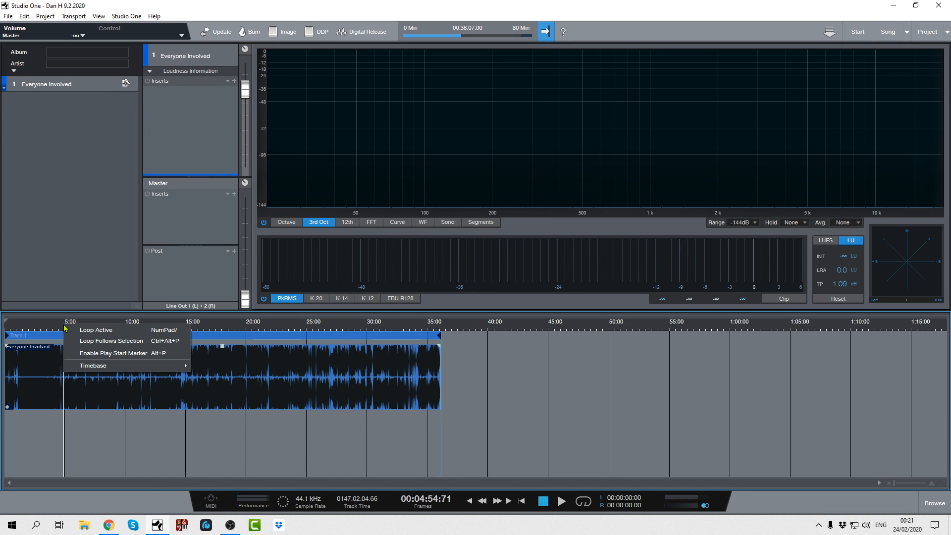
{"action": "left_click", "coordinate": [46, 327]}
{"action": "left_click", "coordinate": [63, 326]}
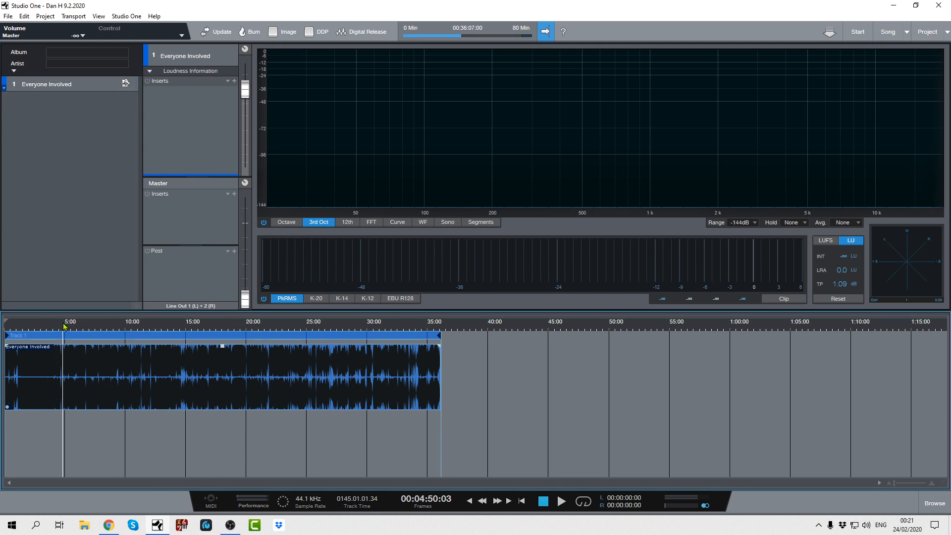
{"action": "right_click", "coordinate": [65, 336]}
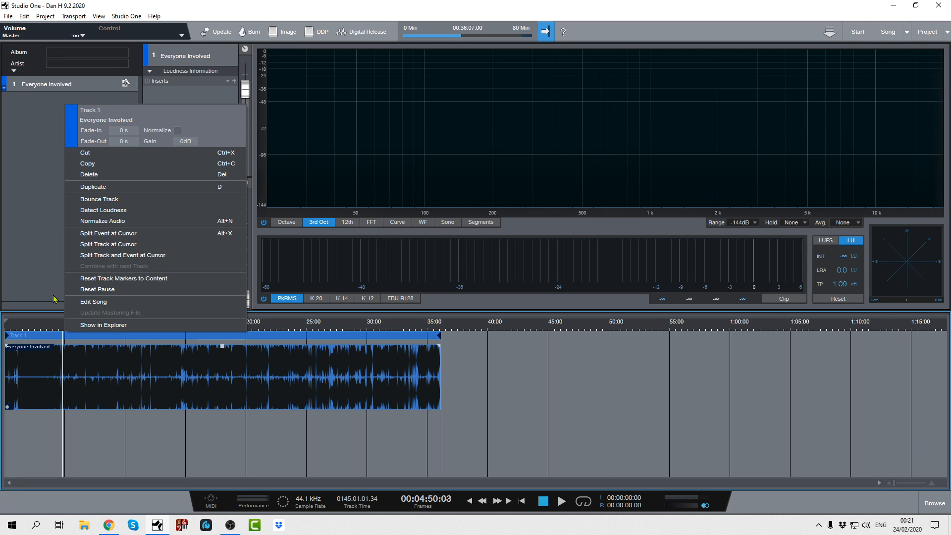
{"action": "left_click", "coordinate": [189, 453]}
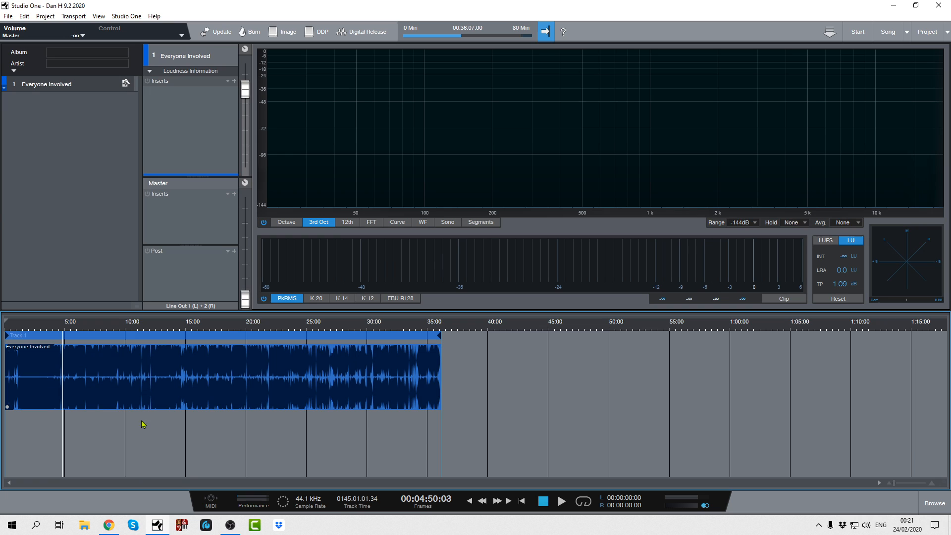
- Try splitting only the Everyone Involved event at the cursor, and undo that split
{"action": "left_click", "coordinate": [63, 335]}
{"action": "right_click", "coordinate": [63, 337]}
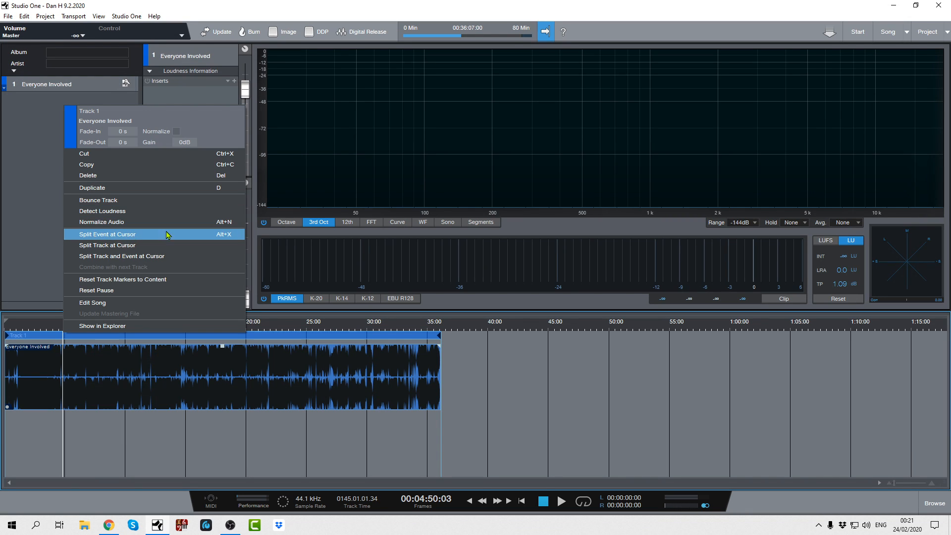
{"action": "left_click", "coordinate": [132, 239]}
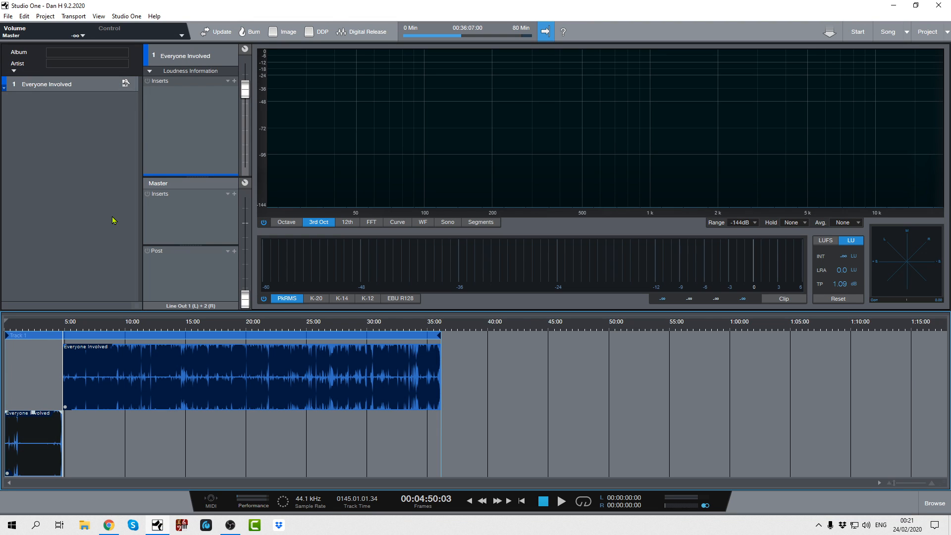
{"action": "key", "text": "ctrl+z"}
{"action": "key", "text": "ctrl+z"}
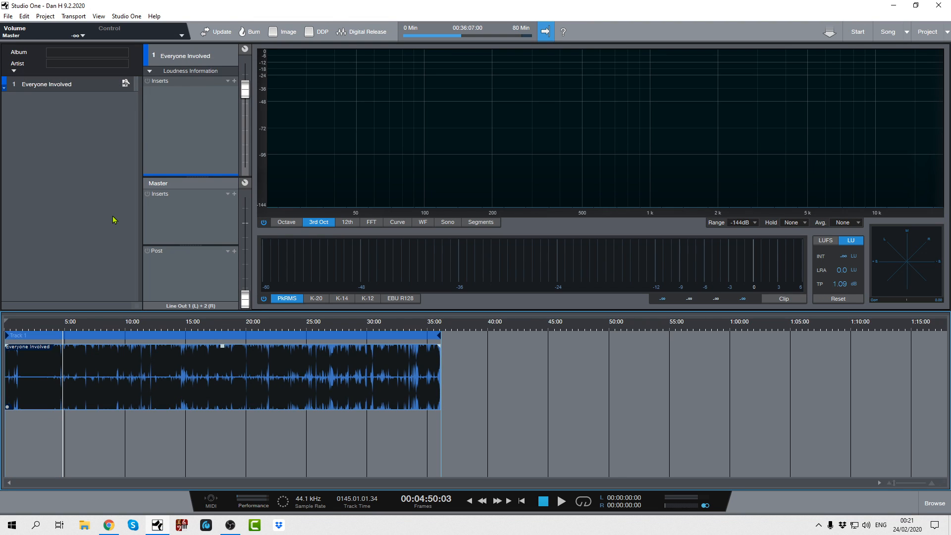
- Split Track 1 and its event together at the 4:50 cursor, and repeat the same split on the new second track
{"action": "right_click", "coordinate": [62, 339]}
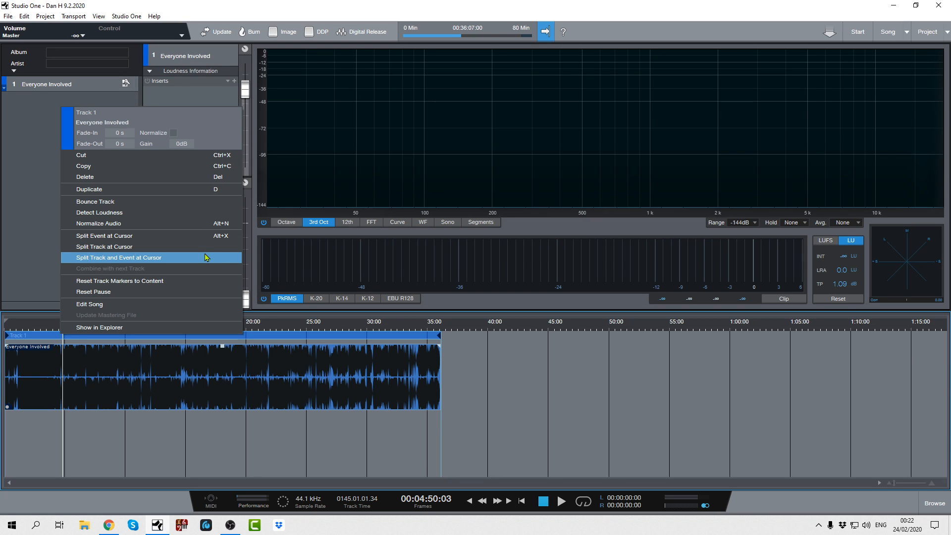
{"action": "left_click", "coordinate": [137, 261]}
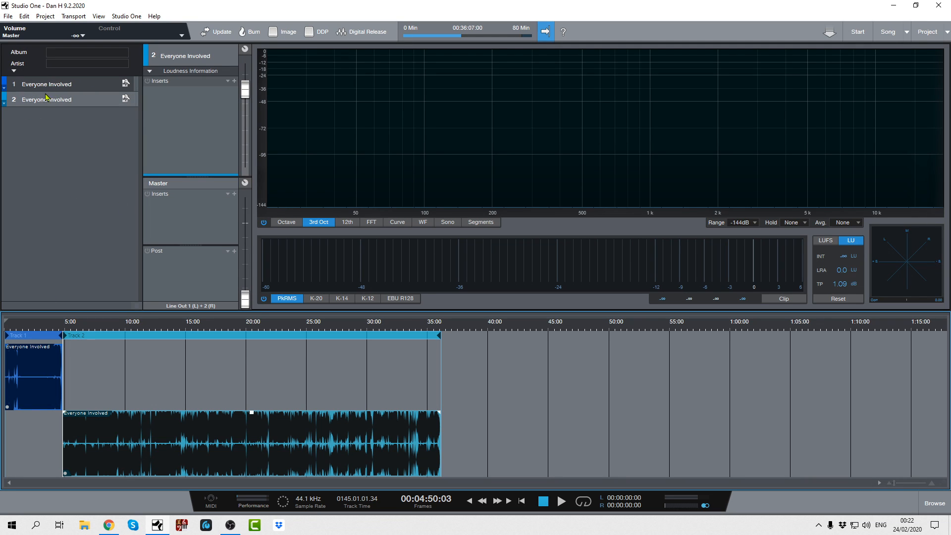
{"action": "right_click", "coordinate": [139, 337]}
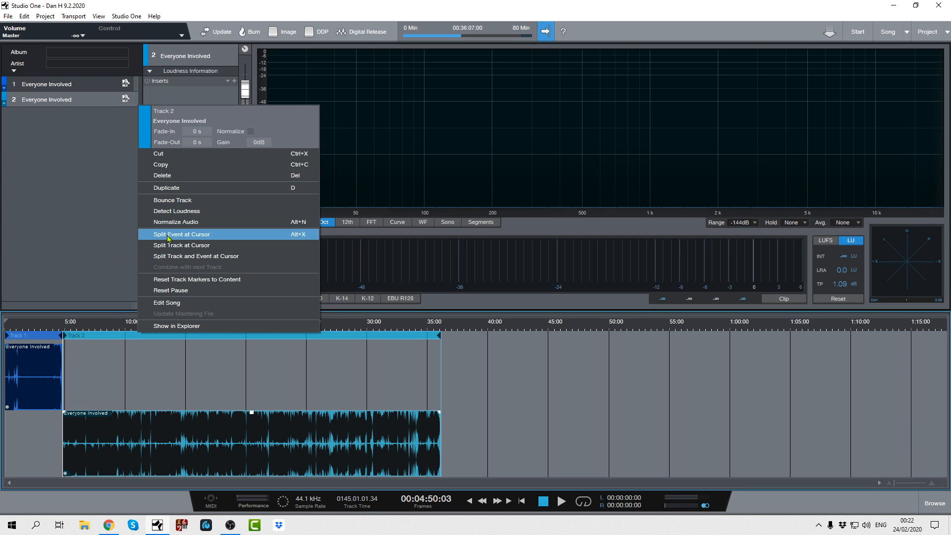
{"action": "left_click", "coordinate": [178, 258]}
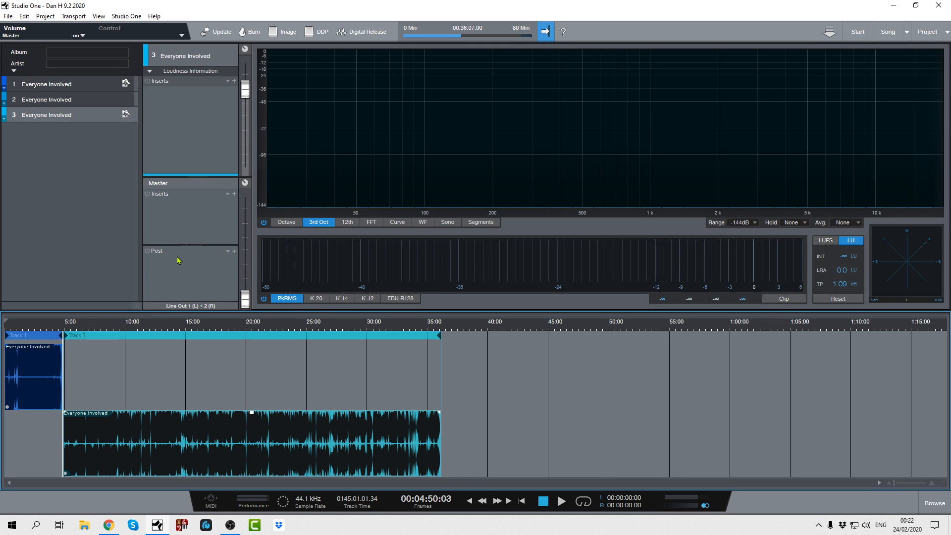
- Place the cursor at about 10:58 and split Track 3 together with its event there
{"action": "right_click", "coordinate": [134, 336]}
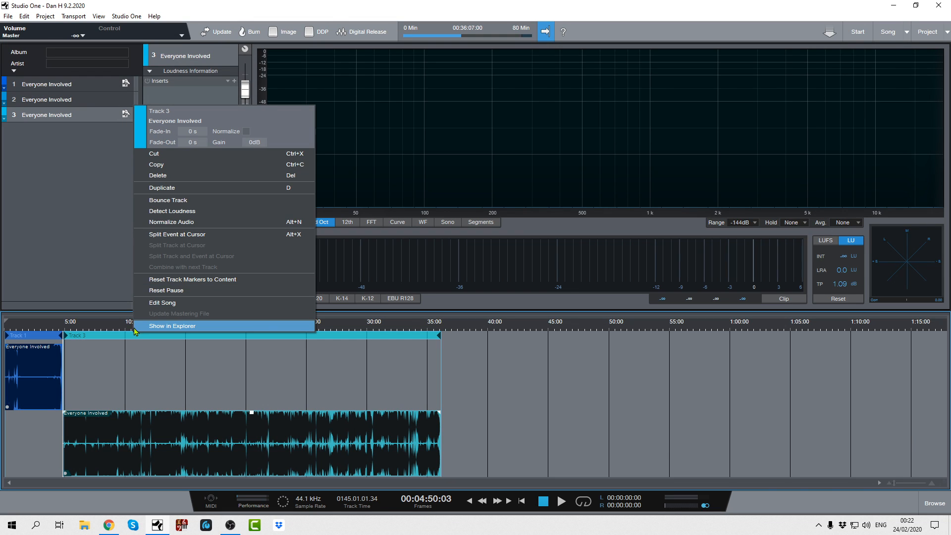
{"action": "left_click", "coordinate": [127, 335]}
{"action": "right_click", "coordinate": [131, 337]}
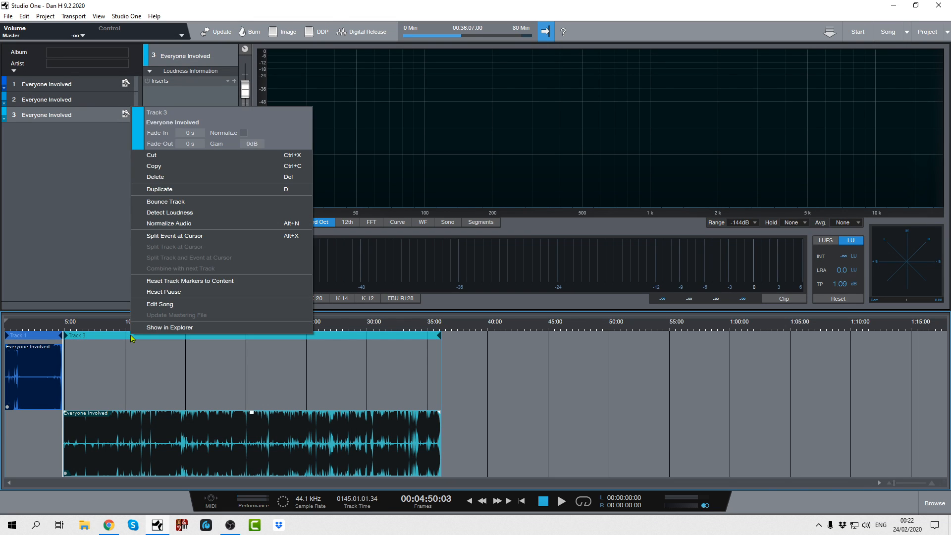
{"action": "left_click", "coordinate": [133, 338]}
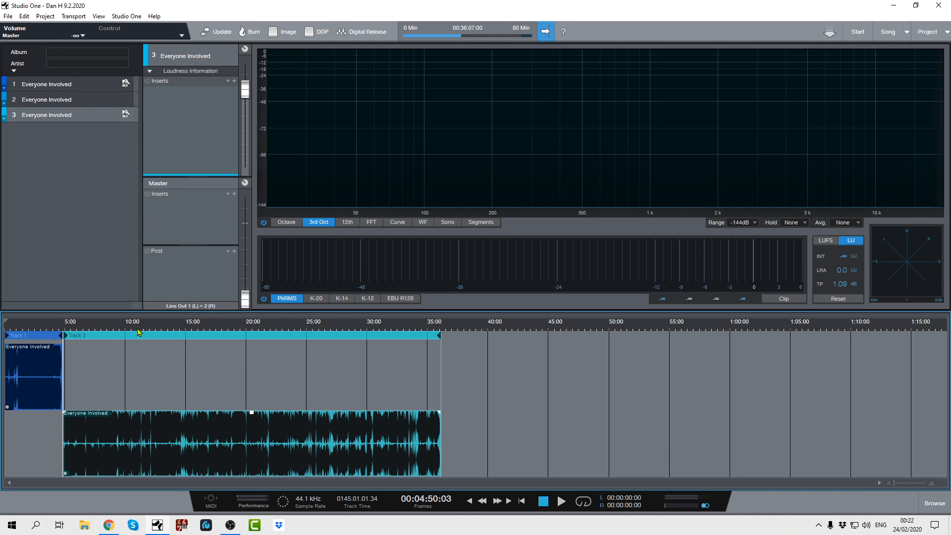
{"action": "left_click", "coordinate": [137, 336]}
{"action": "right_click", "coordinate": [139, 336]}
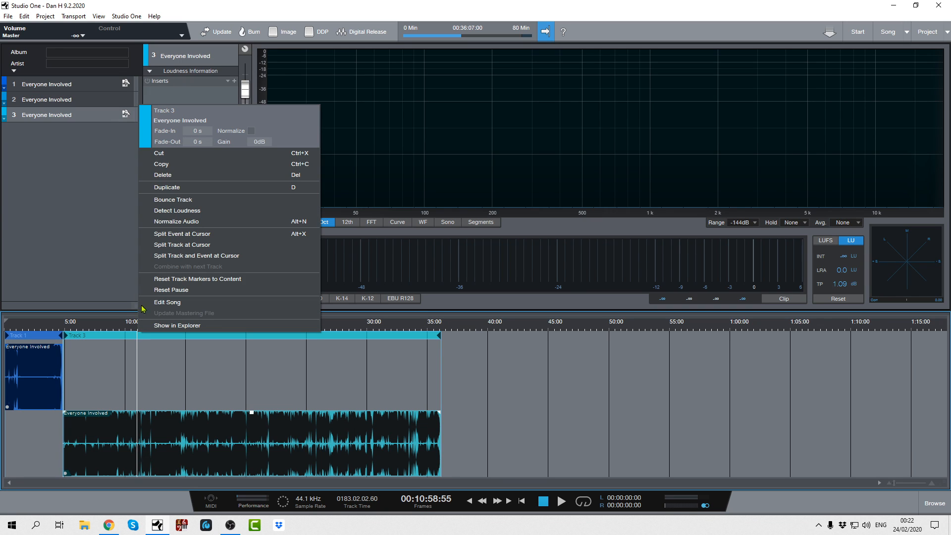
{"action": "left_click", "coordinate": [173, 256]}
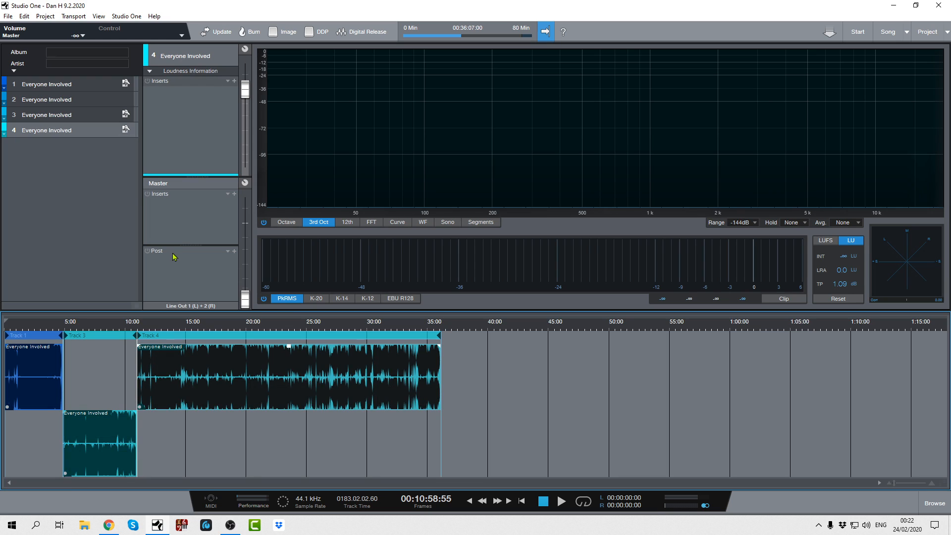
- Place the cursor at about 16:52 and split Track 4 together with its event there
{"action": "left_click", "coordinate": [209, 335]}
{"action": "right_click", "coordinate": [208, 332]}
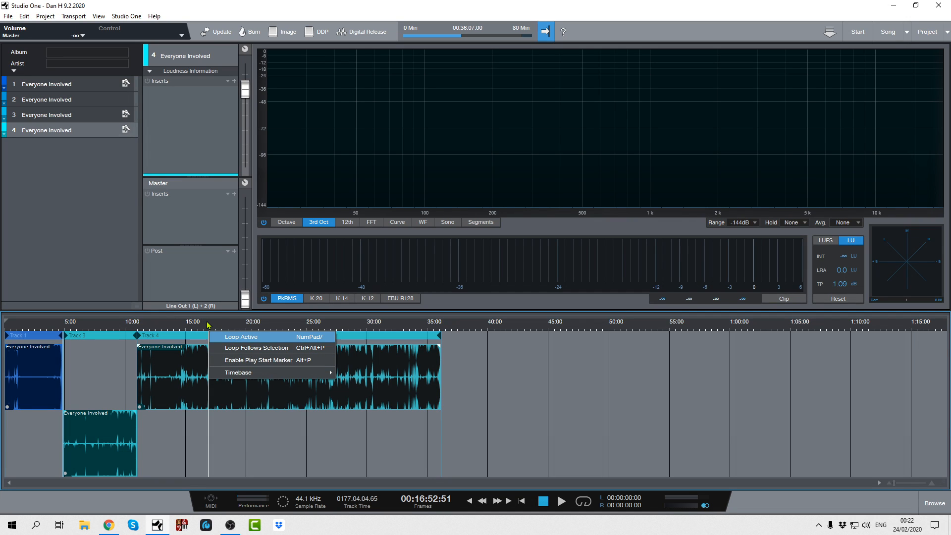
{"action": "left_click", "coordinate": [560, 383]}
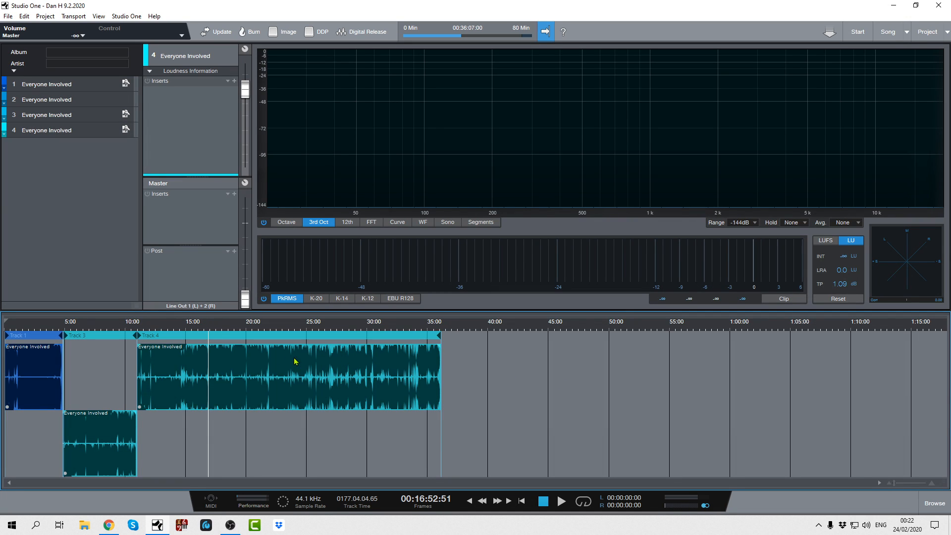
{"action": "right_click", "coordinate": [211, 338]}
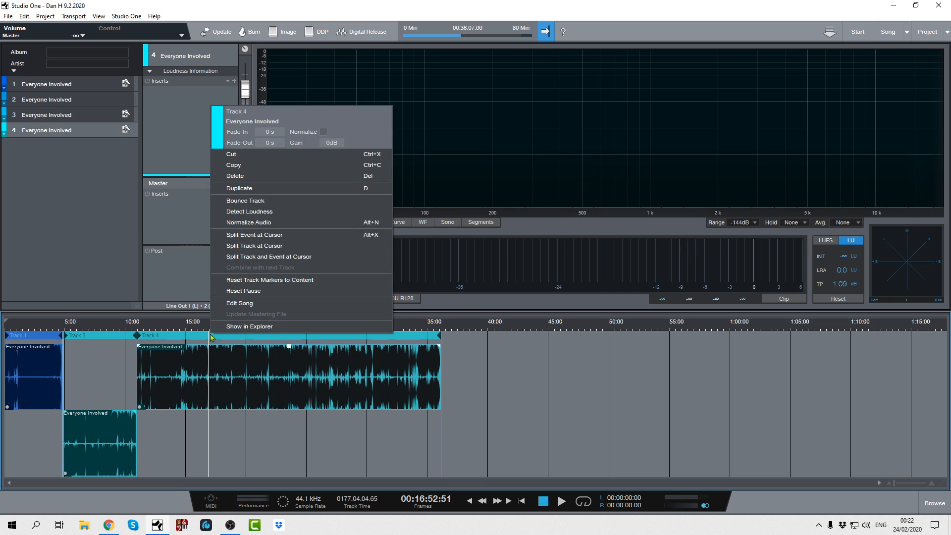
{"action": "left_click", "coordinate": [238, 258]}
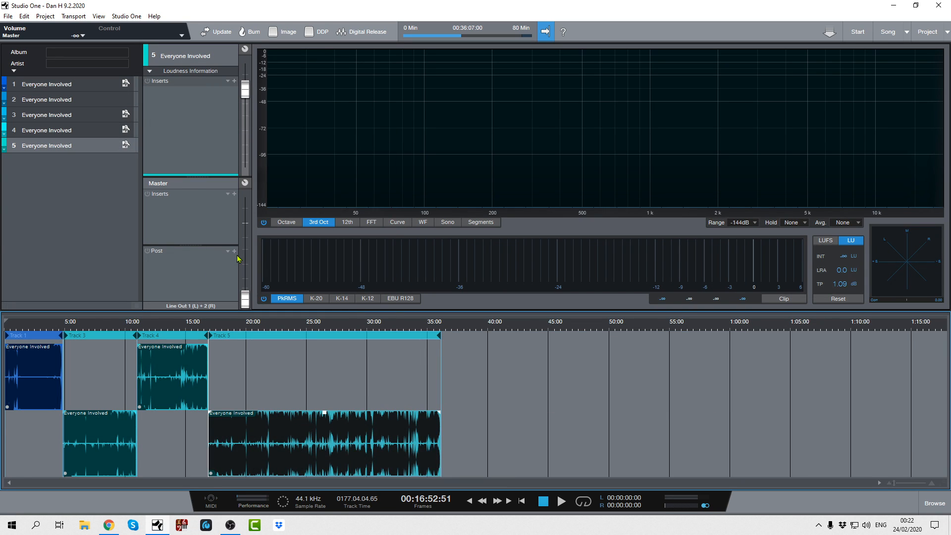
- Place the cursor at about 21:35 and split Track 5 together with its event there
{"action": "left_click", "coordinate": [266, 335]}
{"action": "right_click", "coordinate": [266, 335]}
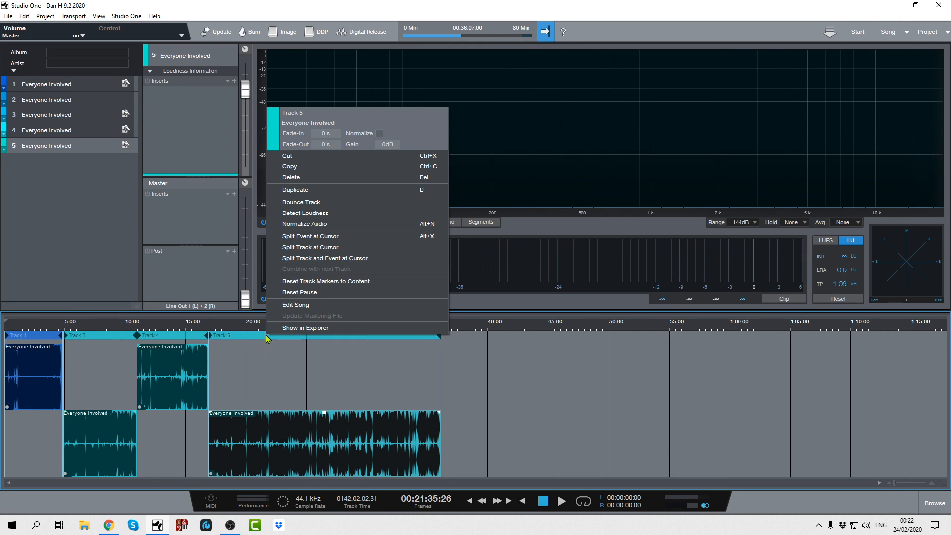
{"action": "left_click", "coordinate": [296, 258]}
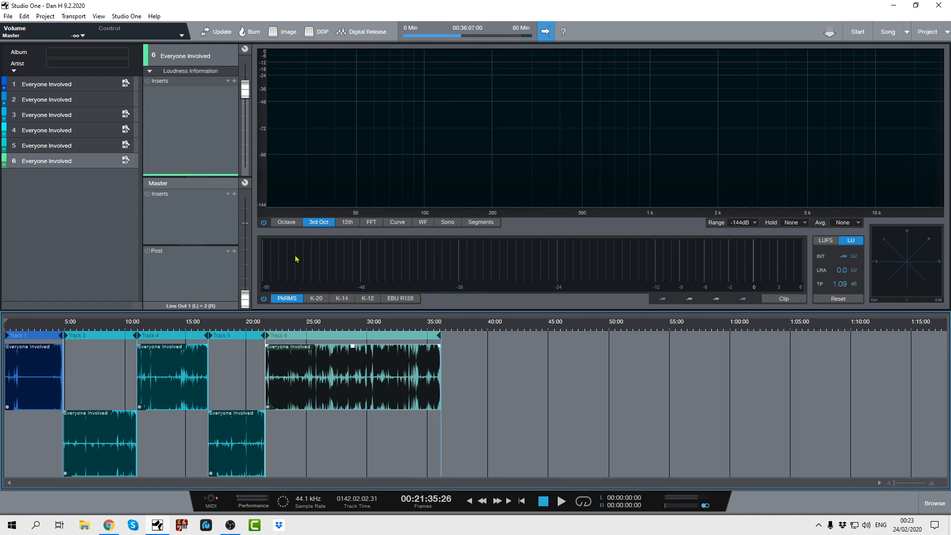
- Place the cursor at about 26:20 and split Track 6 together with its event there
{"action": "left_click", "coordinate": [323, 334]}
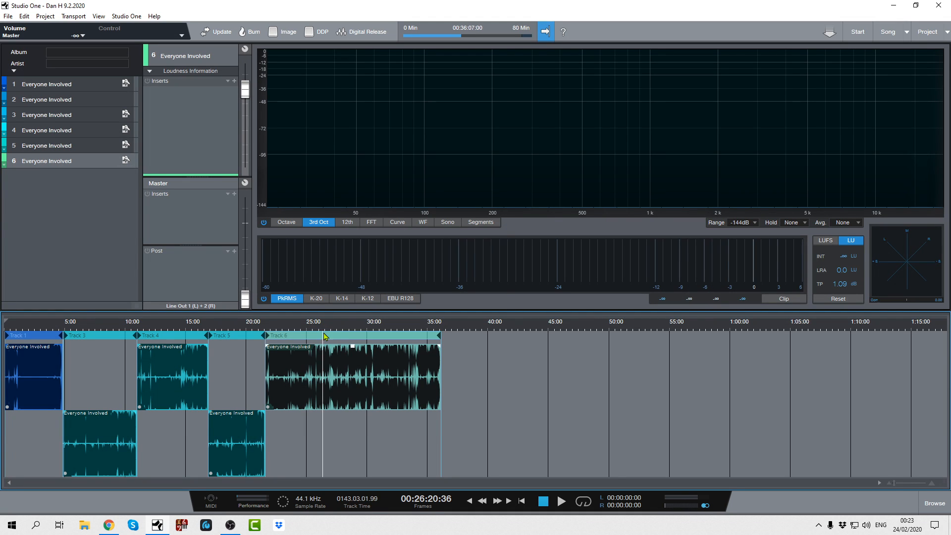
{"action": "right_click", "coordinate": [325, 336]}
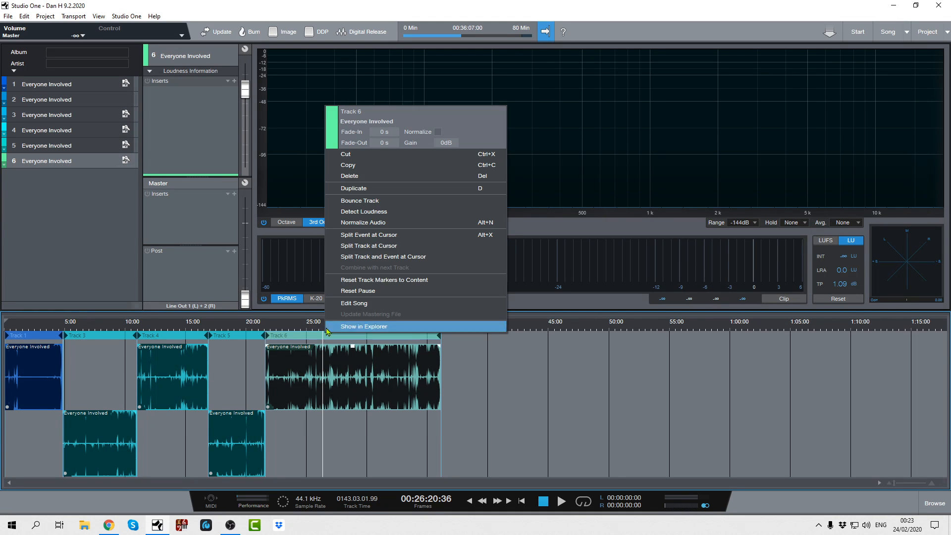
{"action": "left_click", "coordinate": [356, 259]}
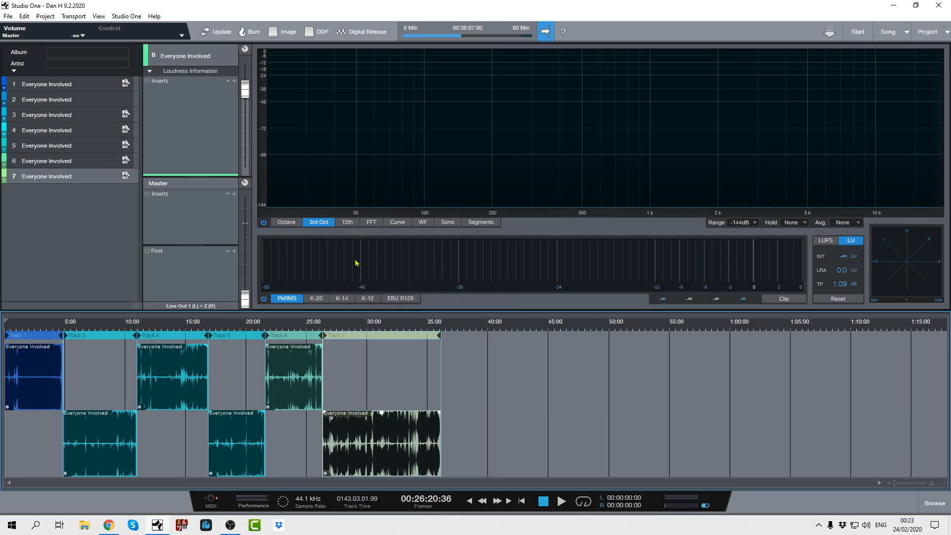
- Place the cursor at about 30:53 and split Track 7 together with its event there
{"action": "left_click", "coordinate": [377, 336]}
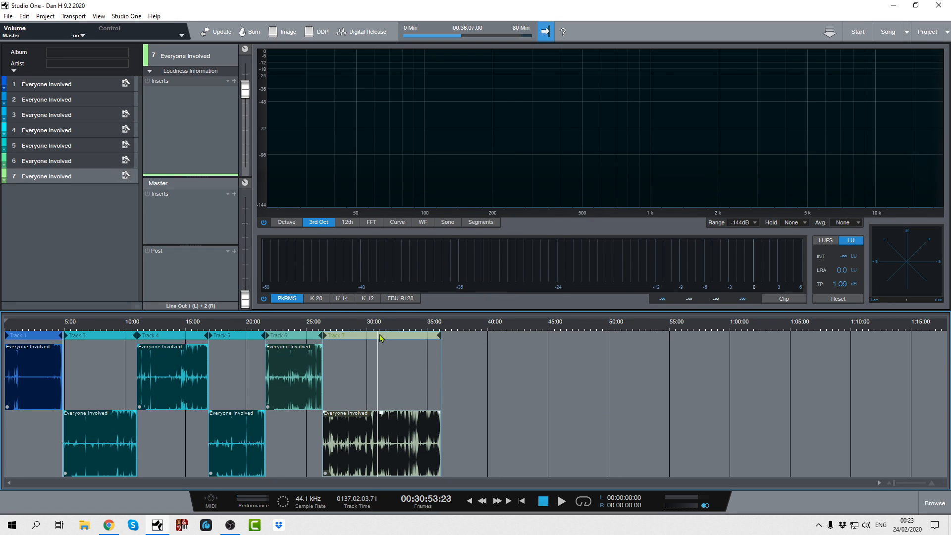
{"action": "right_click", "coordinate": [380, 337]}
{"action": "left_click", "coordinate": [406, 257]}
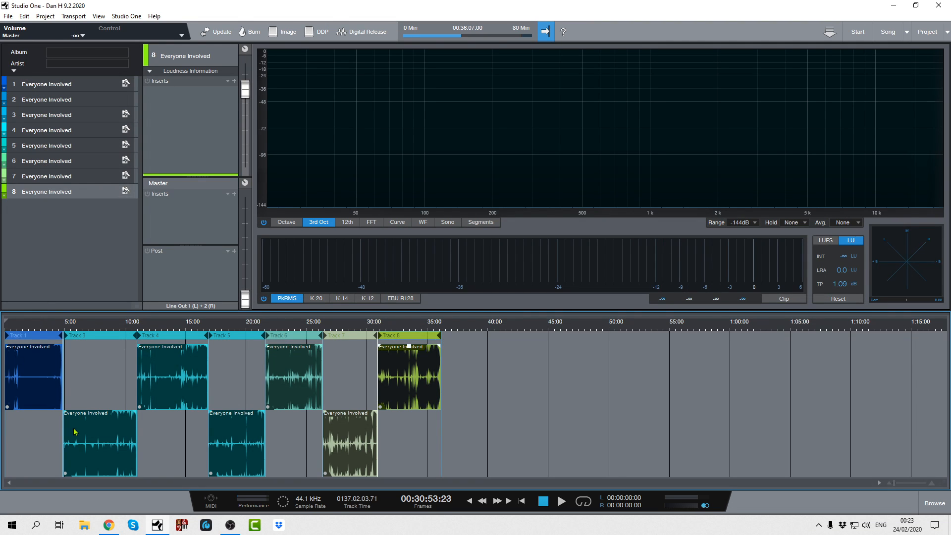
- Try splitting the track and event at the unchanged cursor from Track 1, and undo that split
{"action": "left_click", "coordinate": [28, 336]}
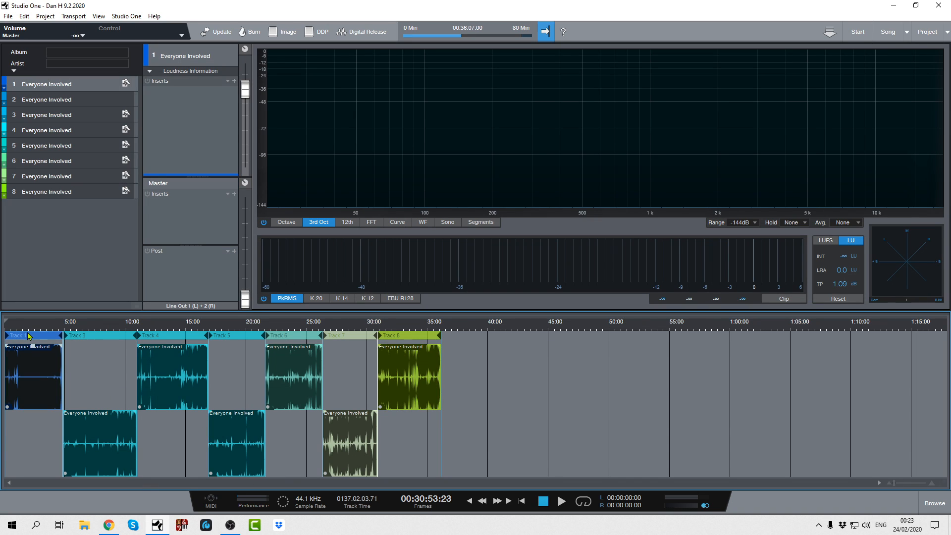
{"action": "right_click", "coordinate": [29, 336]}
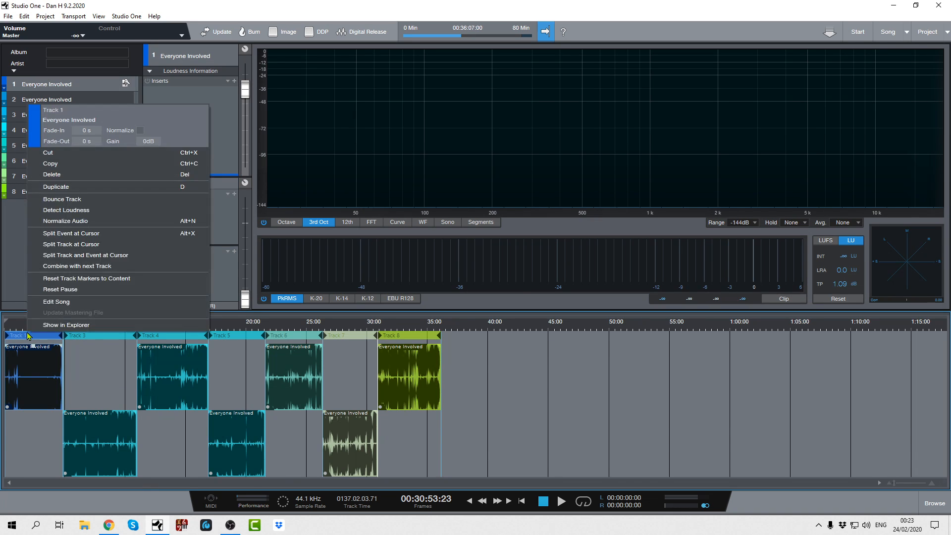
{"action": "left_click", "coordinate": [48, 256]}
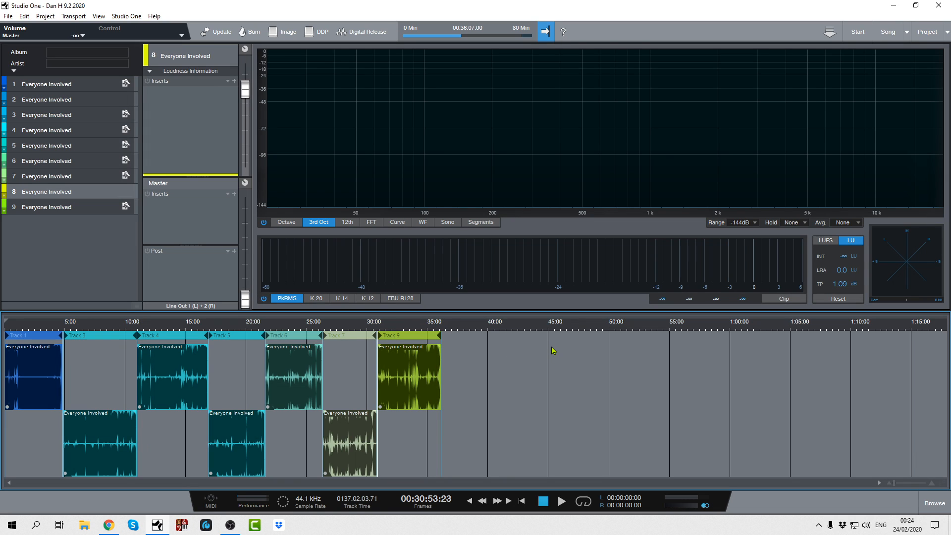
{"action": "key", "text": "ctrl+z"}
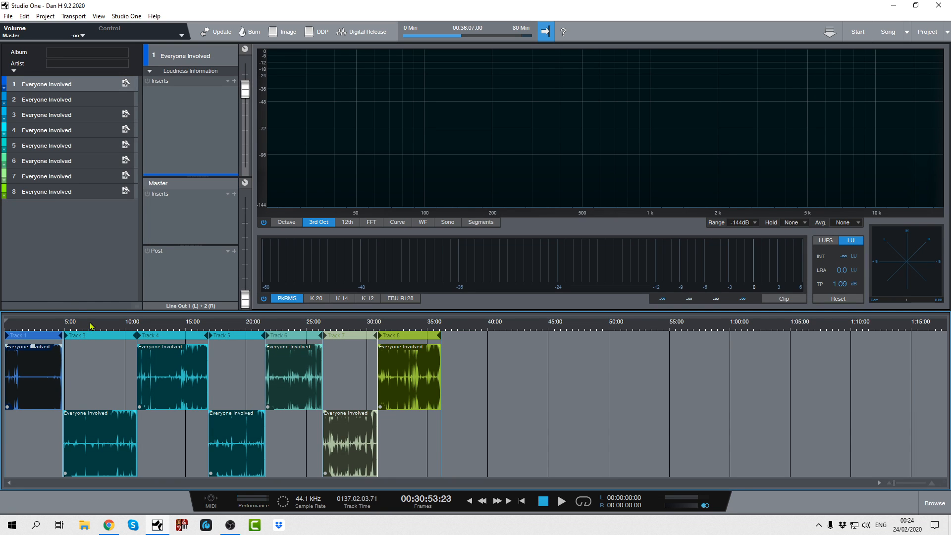
{"action": "left_click_drag", "start_coordinate": [91, 326], "coordinate": [111, 357]}
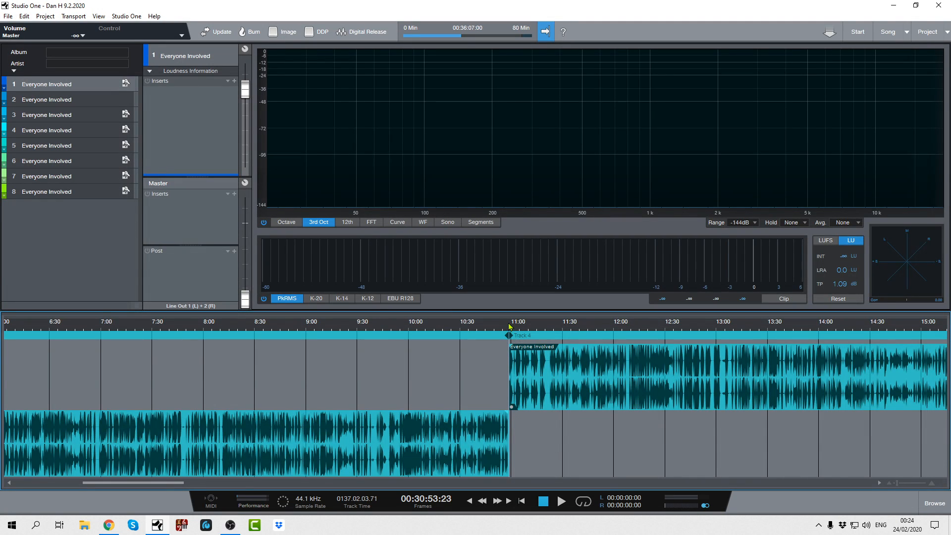
{"action": "left_click_drag", "start_coordinate": [510, 326], "coordinate": [473, 294]}
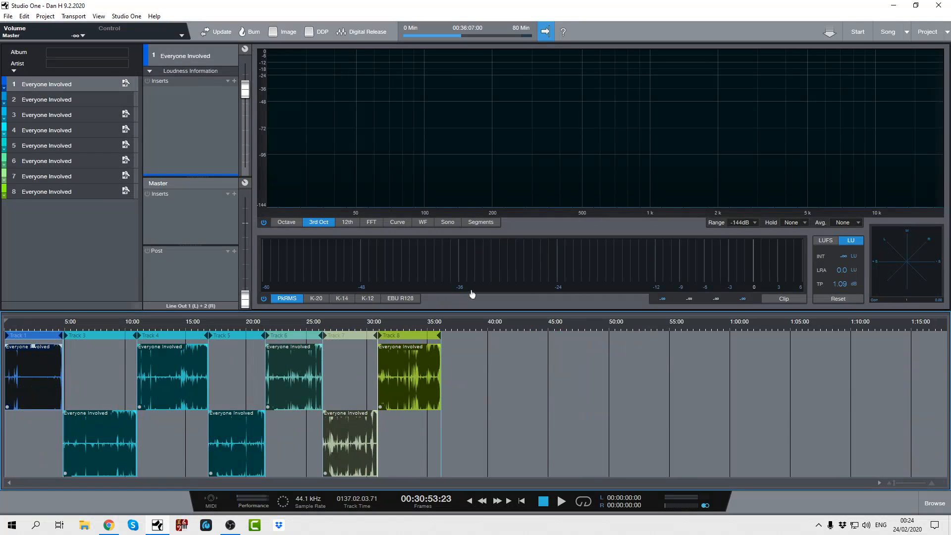
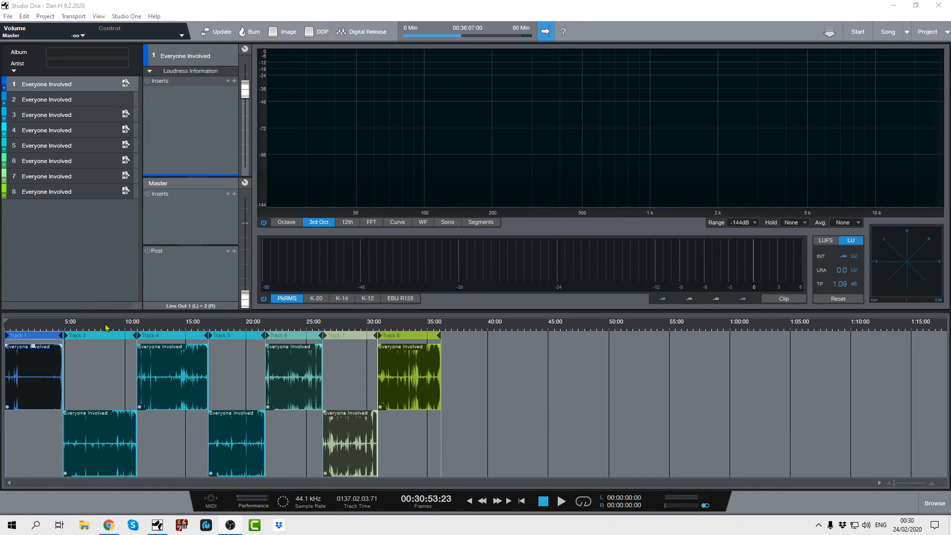
{"action": "scroll", "coordinate": [107, 325], "scroll_direction": "up", "scroll_amount": 8}
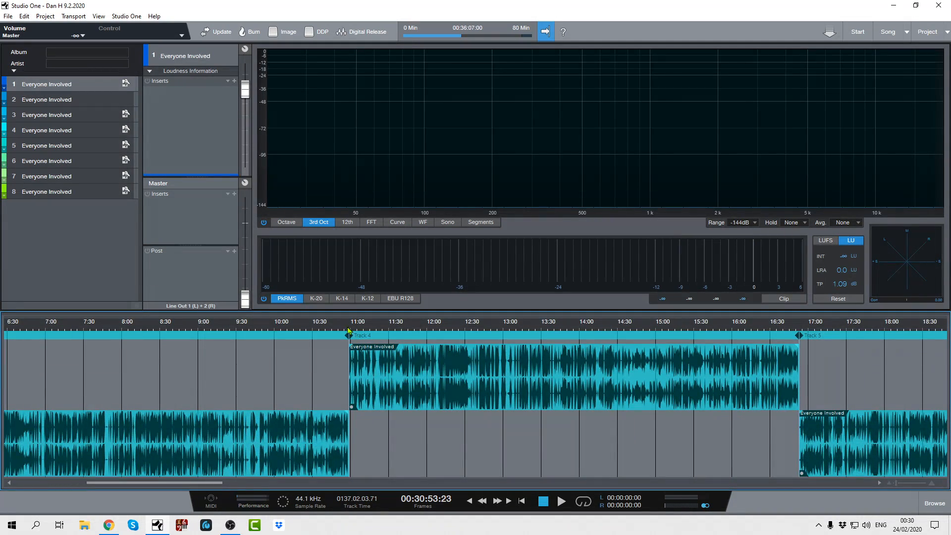
{"action": "scroll", "coordinate": [340, 324], "scroll_direction": "up", "scroll_amount": 6}
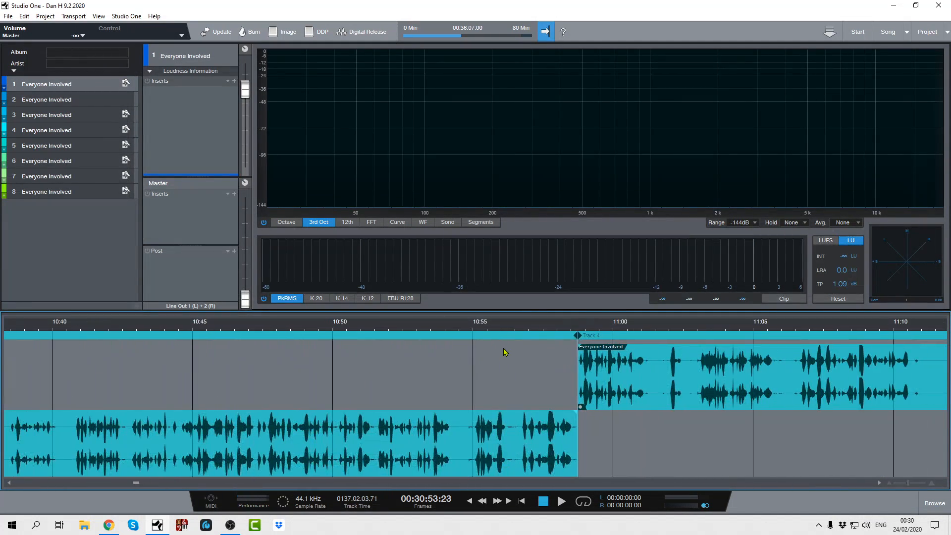
{"action": "left_click_drag", "start_coordinate": [506, 327], "coordinate": [458, 250]}
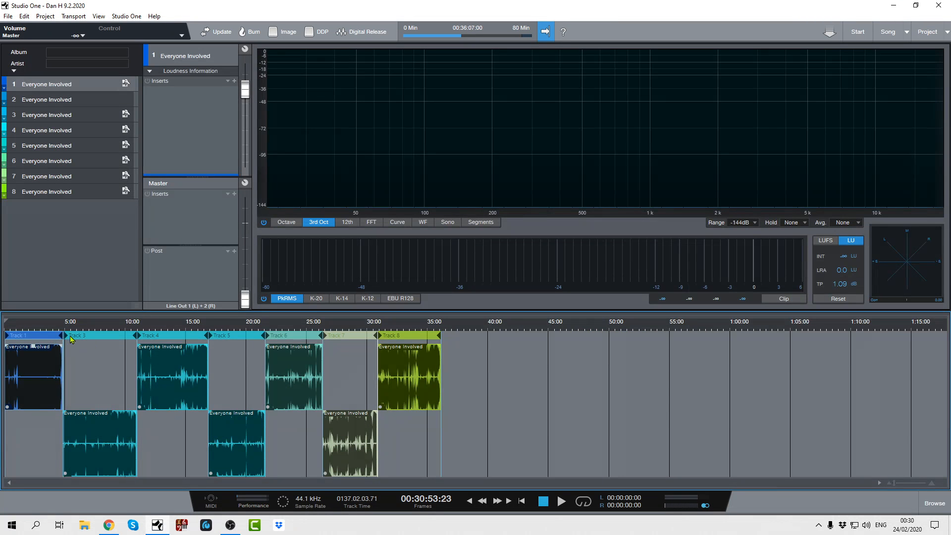
- Change the colour of Track 3 to pink
{"action": "left_click", "coordinate": [108, 337]}
{"action": "right_click", "coordinate": [108, 337]}
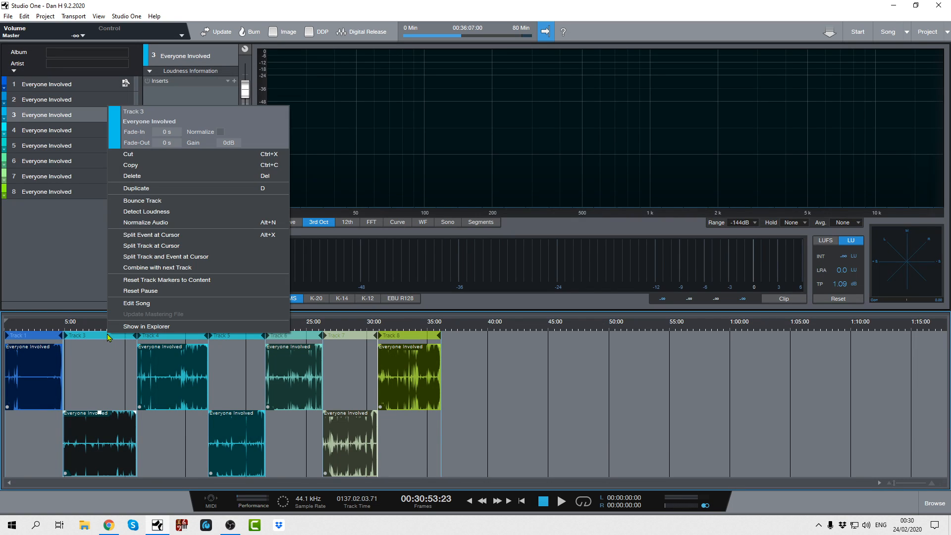
{"action": "left_click", "coordinate": [119, 136]}
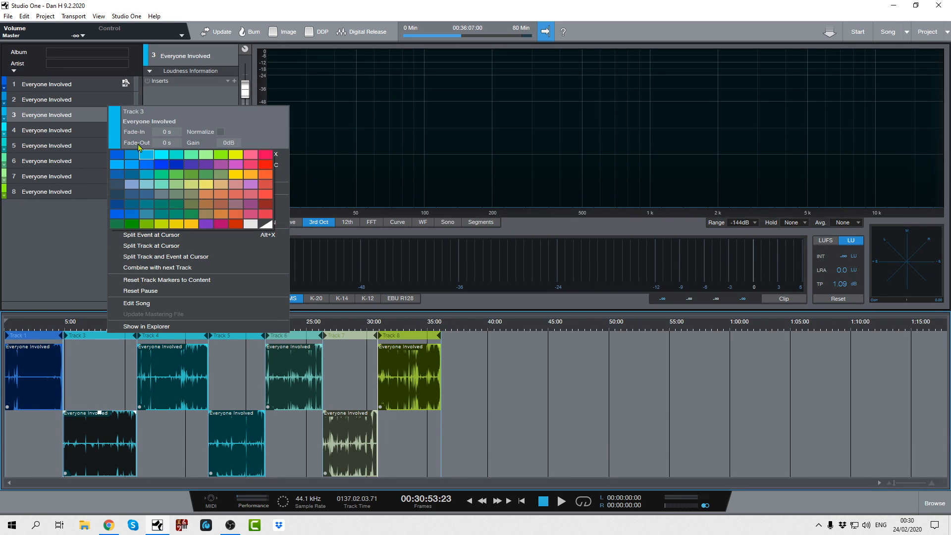
{"action": "left_click", "coordinate": [234, 154]}
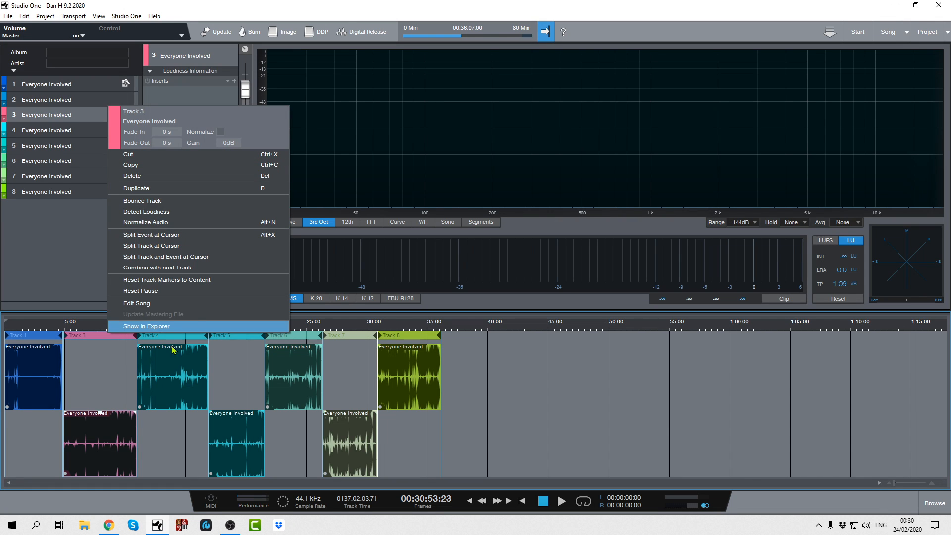
{"action": "left_click", "coordinate": [533, 385]}
- Change the colour of Track 4 to olive green
{"action": "left_click", "coordinate": [186, 336]}
{"action": "right_click", "coordinate": [186, 337]}
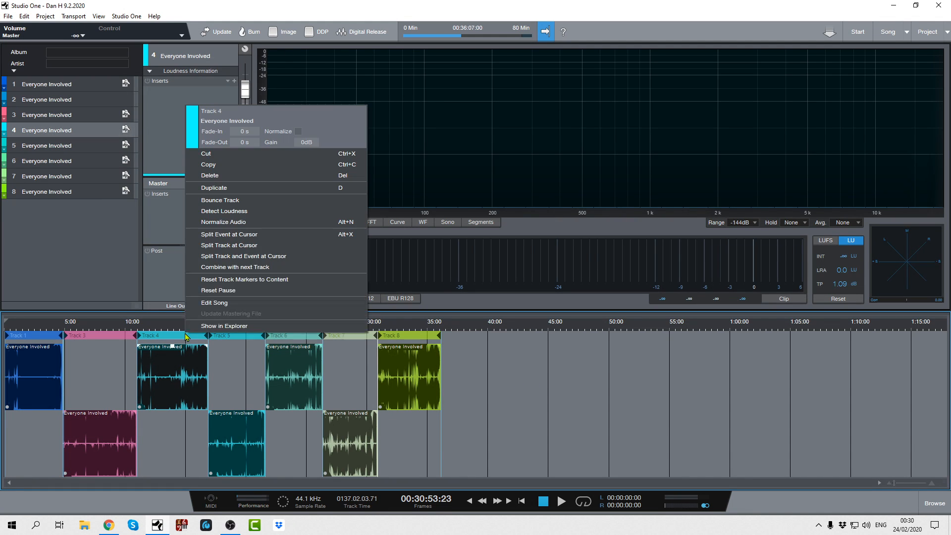
{"action": "left_click", "coordinate": [191, 135]}
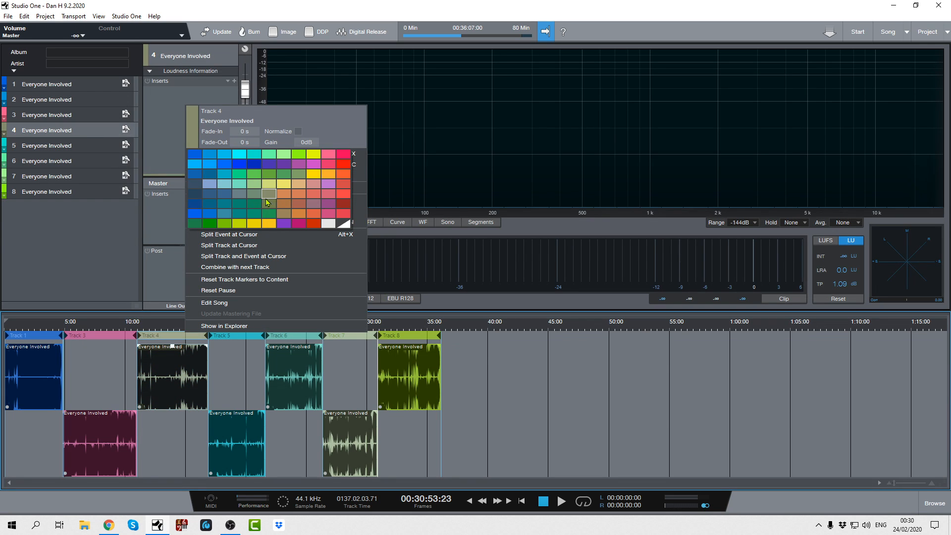
{"action": "left_click", "coordinate": [267, 200]}
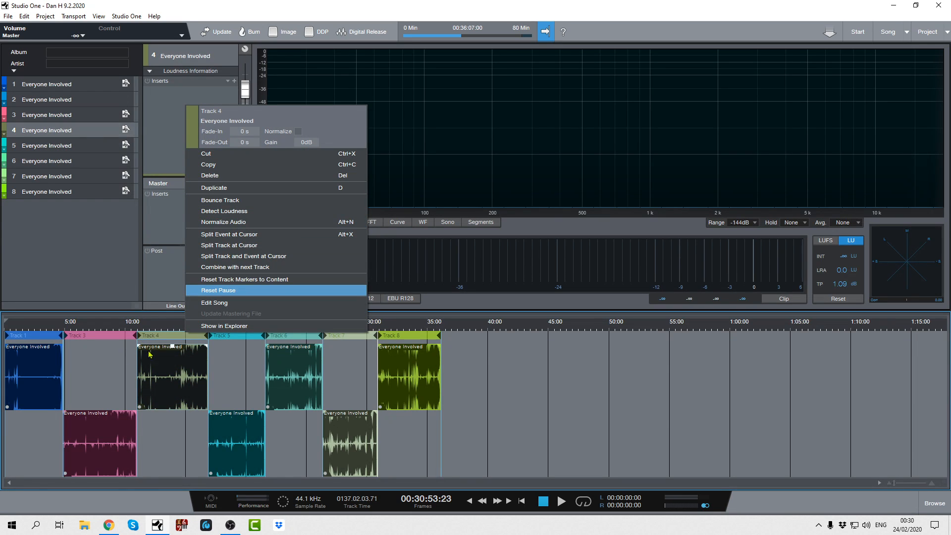
- Change the colour of Track 5 to red
{"action": "left_click", "coordinate": [236, 339]}
{"action": "right_click", "coordinate": [239, 338]}
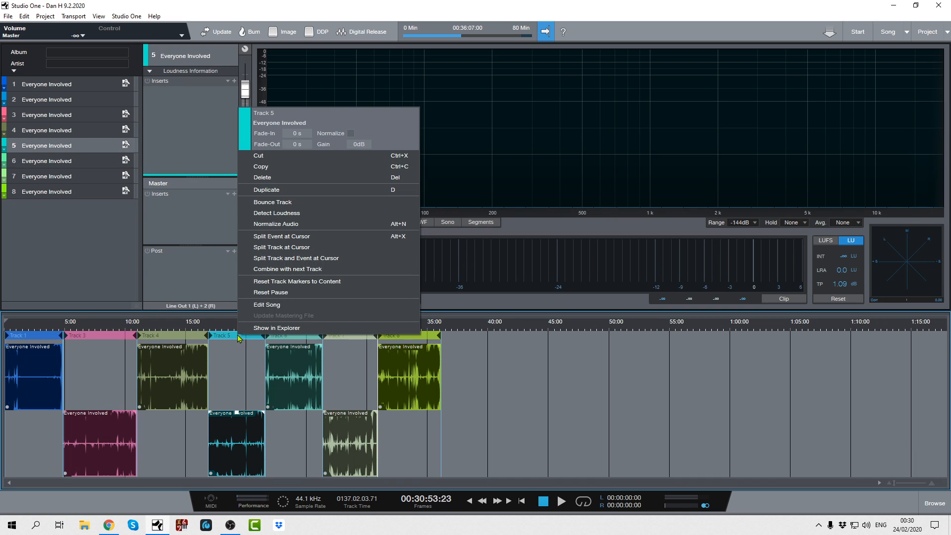
{"action": "left_click", "coordinate": [249, 136]}
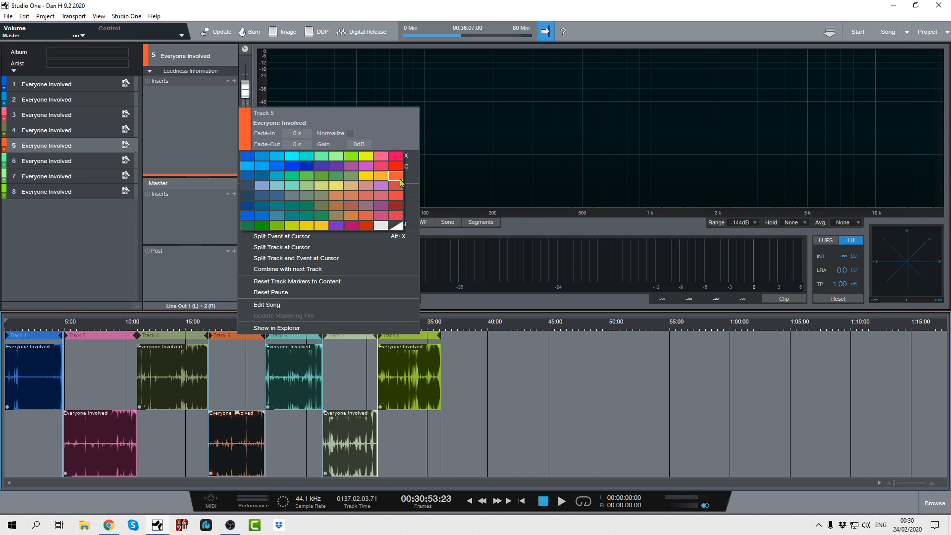
{"action": "left_click", "coordinate": [401, 217]}
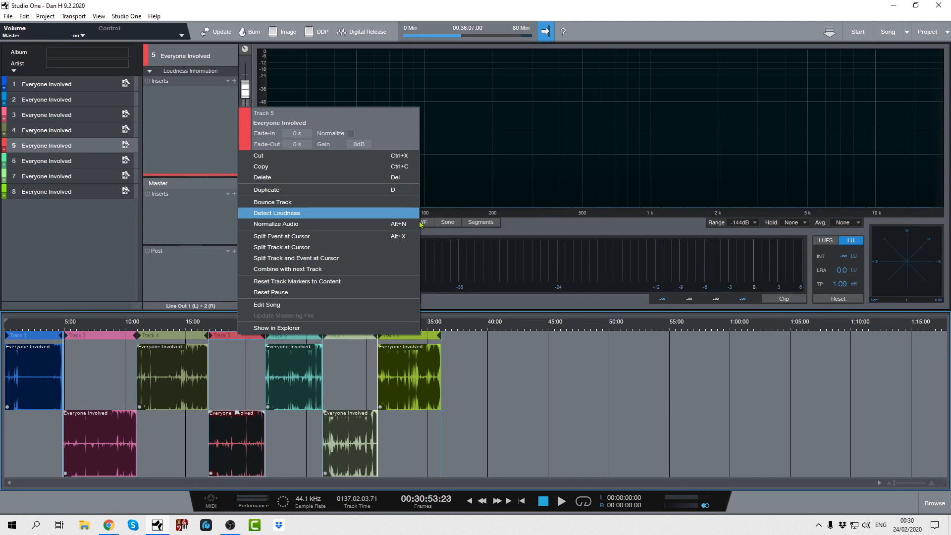
{"action": "left_click", "coordinate": [614, 413]}
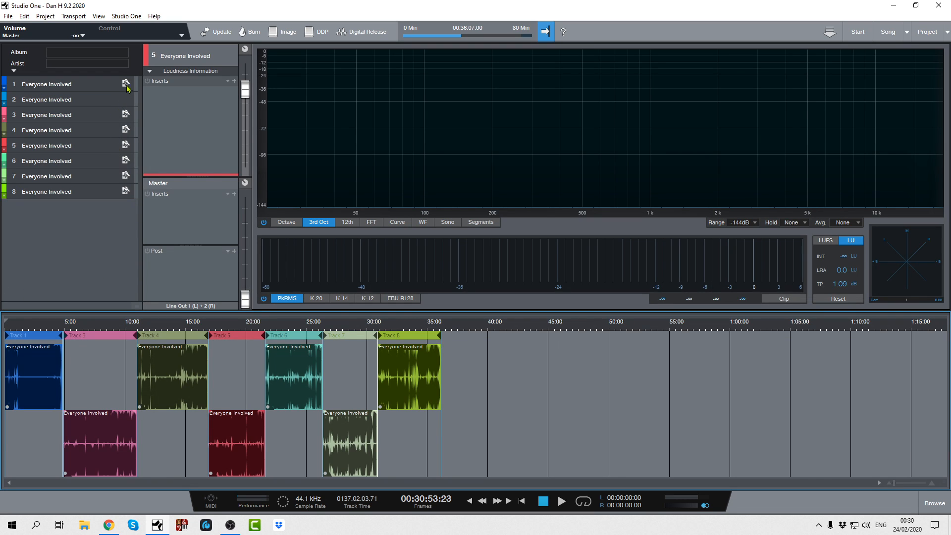
- Select the first track in the track list, expand its metadata details to view them, and collapse them again
{"action": "left_click", "coordinate": [55, 92]}
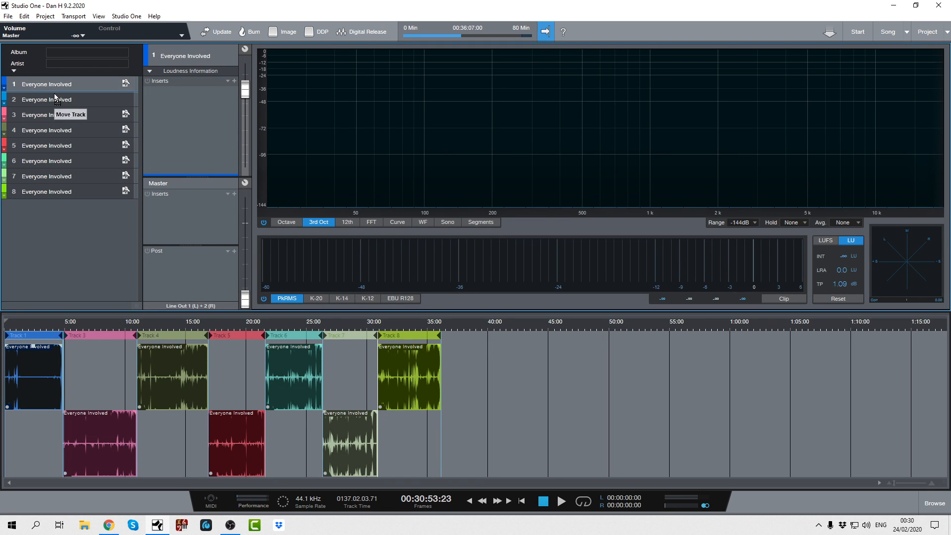
{"action": "left_click", "coordinate": [4, 90]}
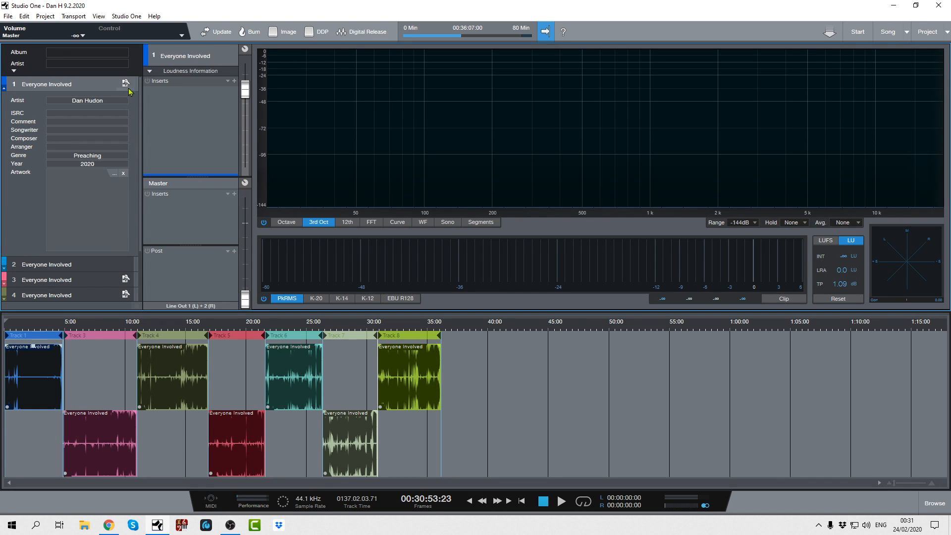
{"action": "left_click", "coordinate": [4, 90]}
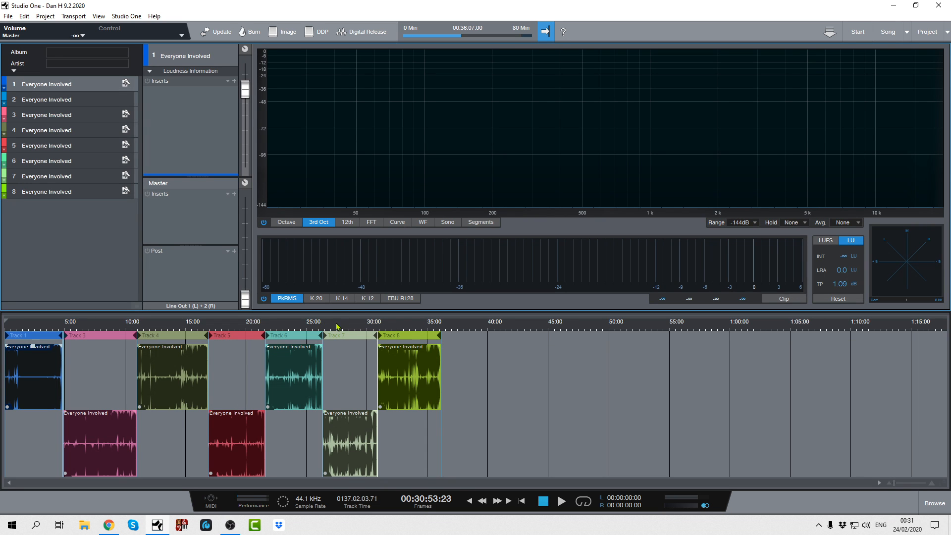
- Adjust the boundary between Track 6 and Track 7 so that it sits at about 26:20
{"action": "left_click_drag", "start_coordinate": [333, 324], "coordinate": [352, 372]}
{"action": "left_click_drag", "start_coordinate": [305, 481], "coordinate": [290, 484]}
{"action": "left_click_drag", "start_coordinate": [489, 326], "coordinate": [489, 355]}
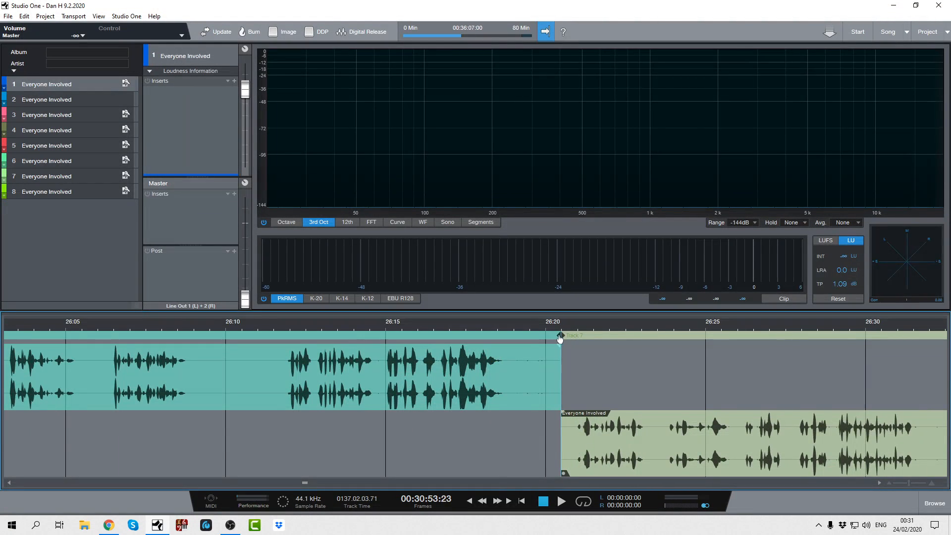
{"action": "mouse_move", "coordinate": [560, 338]}
{"action": "left_mouse_down"}
{"action": "mouse_move", "coordinate": [551, 338]}
{"action": "mouse_move", "coordinate": [559, 342]}
{"action": "left_mouse_up"}
{"action": "left_click", "coordinate": [568, 436]}
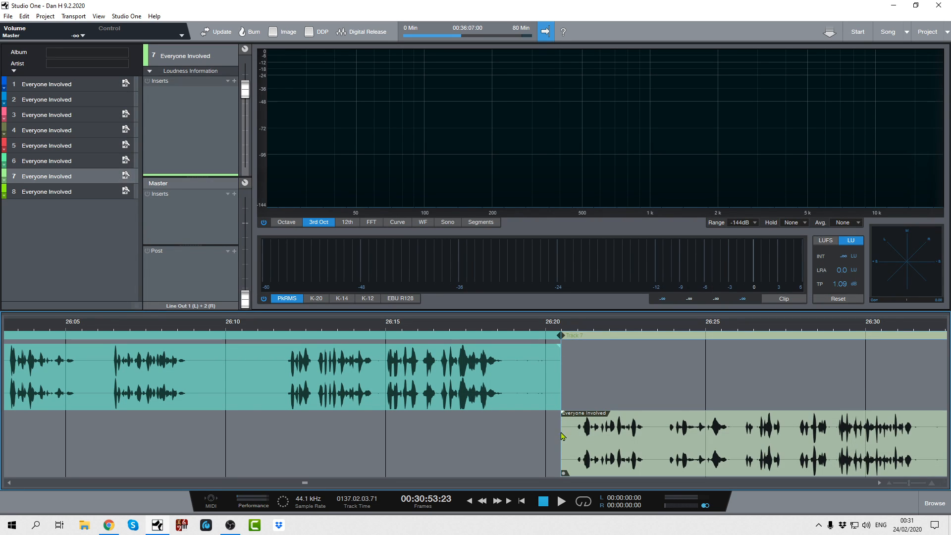
{"action": "mouse_move", "coordinate": [564, 425]}
{"action": "left_mouse_down"}
{"action": "mouse_move", "coordinate": [496, 427]}
{"action": "mouse_move", "coordinate": [582, 417]}
{"action": "mouse_move", "coordinate": [573, 420]}
{"action": "left_mouse_up"}
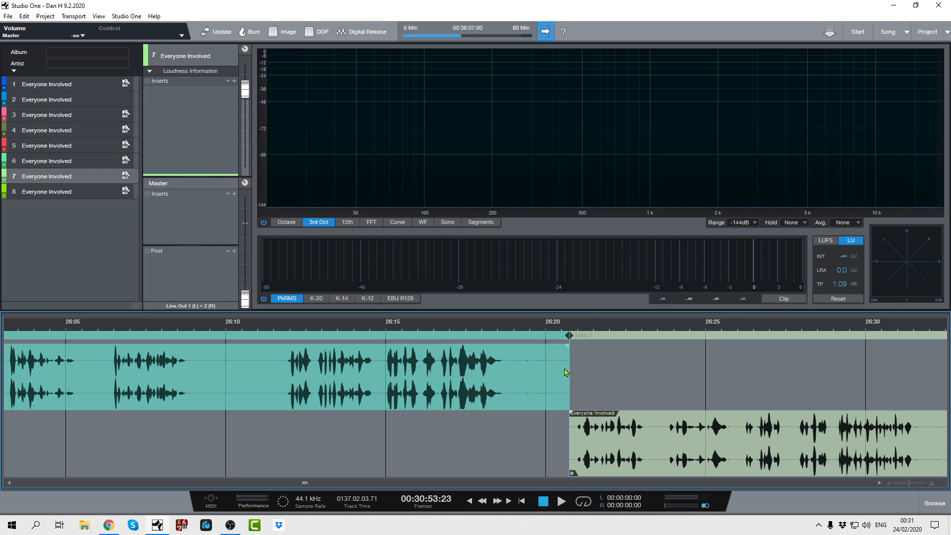
{"action": "left_click_drag", "start_coordinate": [570, 428], "coordinate": [548, 424]}
- Move Track 7 to start at about 26:17 over Track 6, and crossfade them with a fade-out and a fade-in ending at about 26:20
{"action": "left_click_drag", "start_coordinate": [547, 349], "coordinate": [509, 346]}
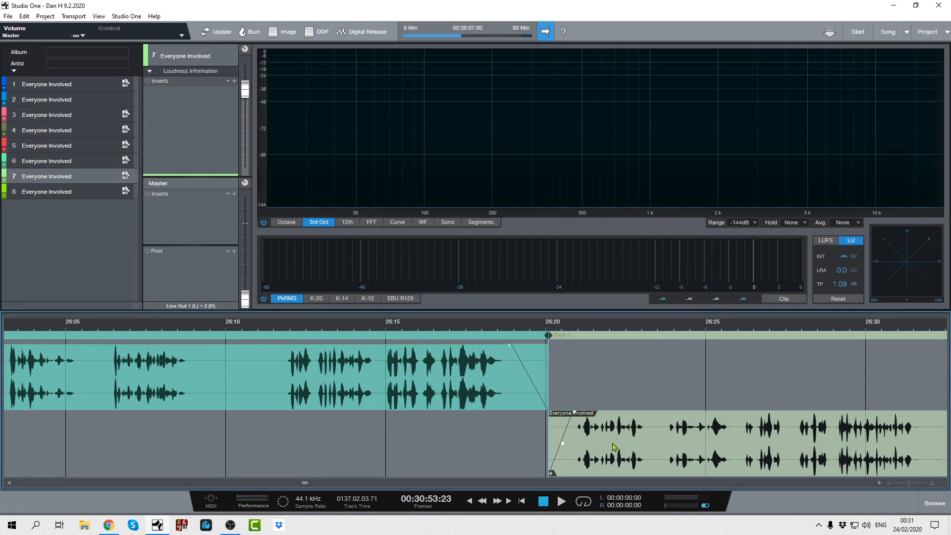
{"action": "left_click_drag", "start_coordinate": [614, 446], "coordinate": [506, 413]}
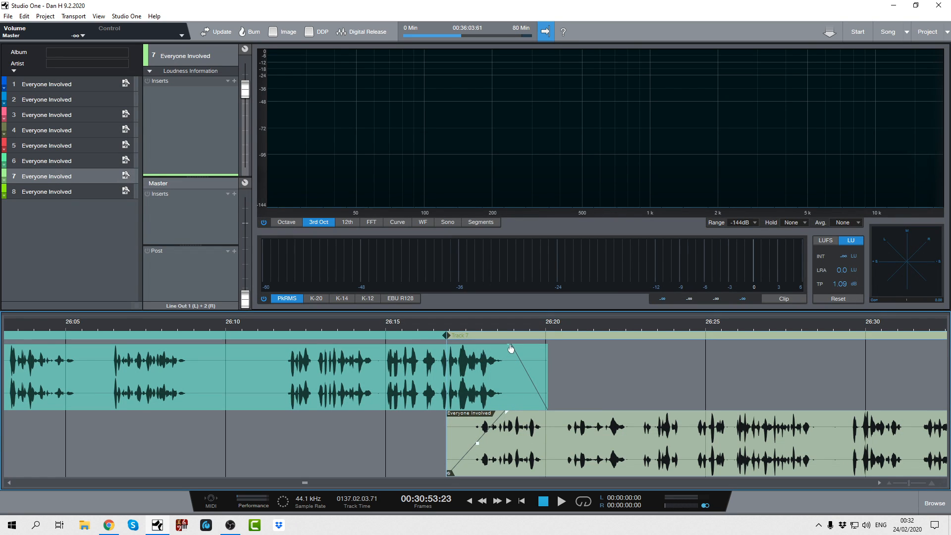
{"action": "left_click_drag", "start_coordinate": [511, 350], "coordinate": [432, 368]}
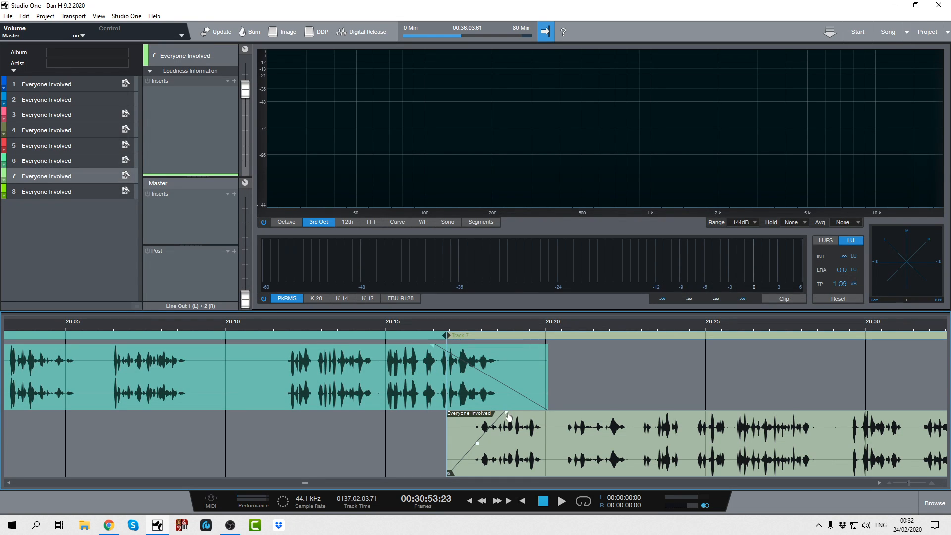
{"action": "left_click_drag", "start_coordinate": [509, 416], "coordinate": [547, 413]}
- Play the crossfade between Track 6 and Track 7 from about 26:13 and stop playback
{"action": "left_click", "coordinate": [329, 328]}
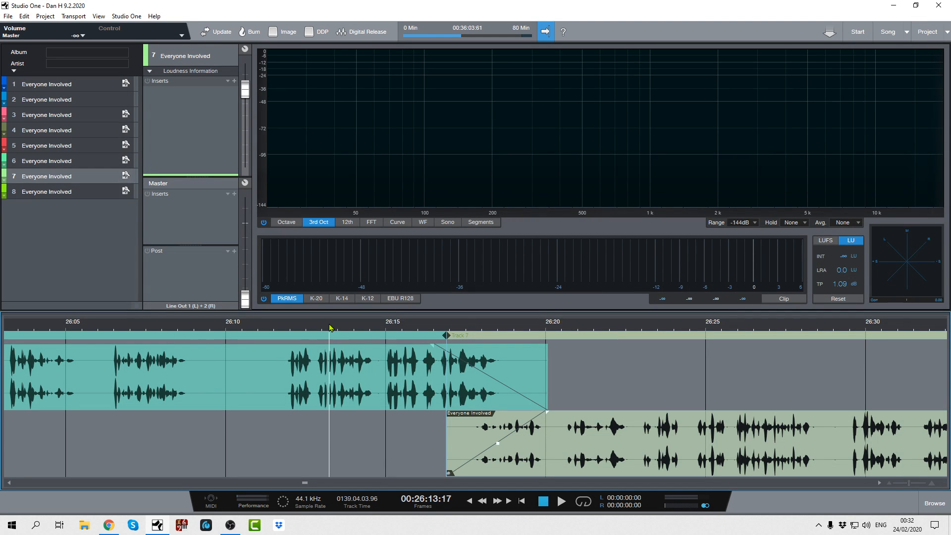
{"action": "key", "text": "space"}
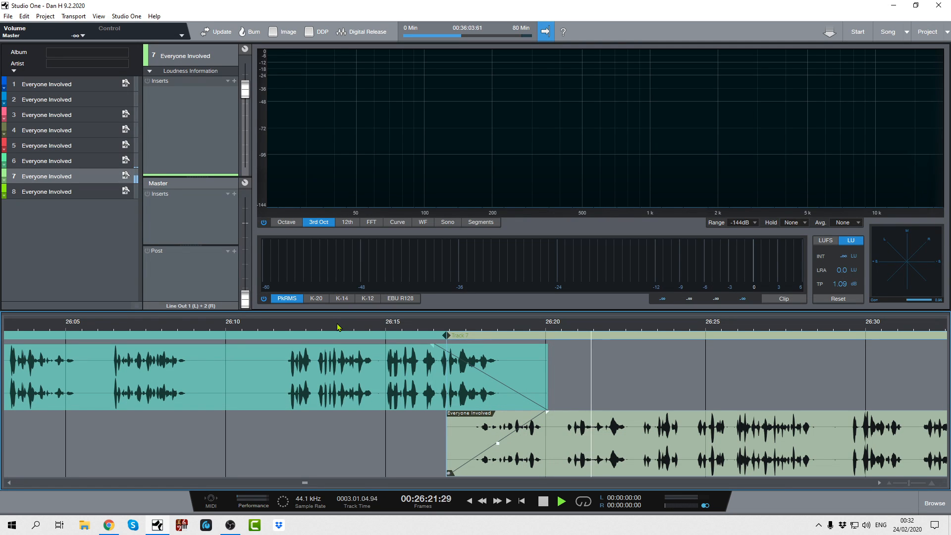
{"action": "key", "text": "space"}
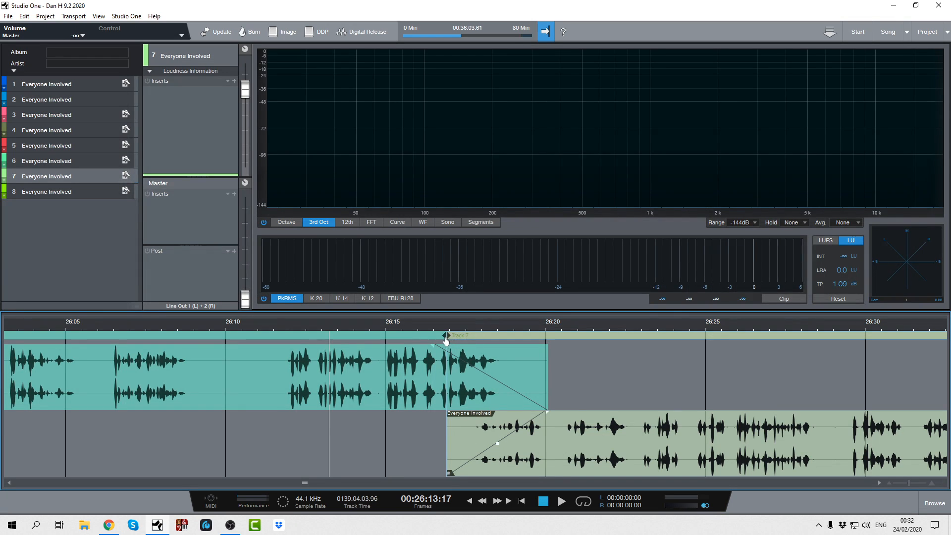
- Move Track 8 slightly earlier to overlap the end of Track 7 just before 30:50, and crossfade them with a short fade-in and fade-out
{"action": "left_click_drag", "start_coordinate": [433, 329], "coordinate": [456, 276]}
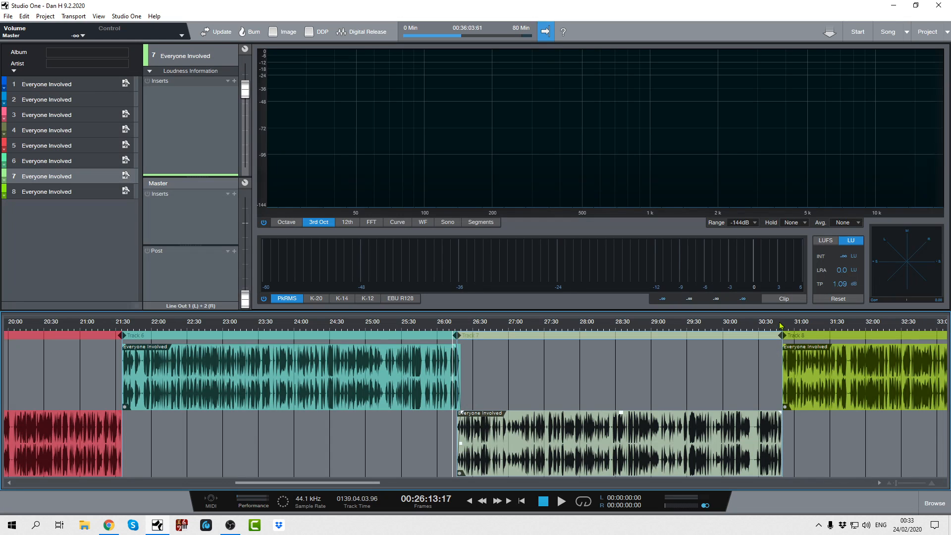
{"action": "left_click_drag", "start_coordinate": [782, 325], "coordinate": [723, 383]}
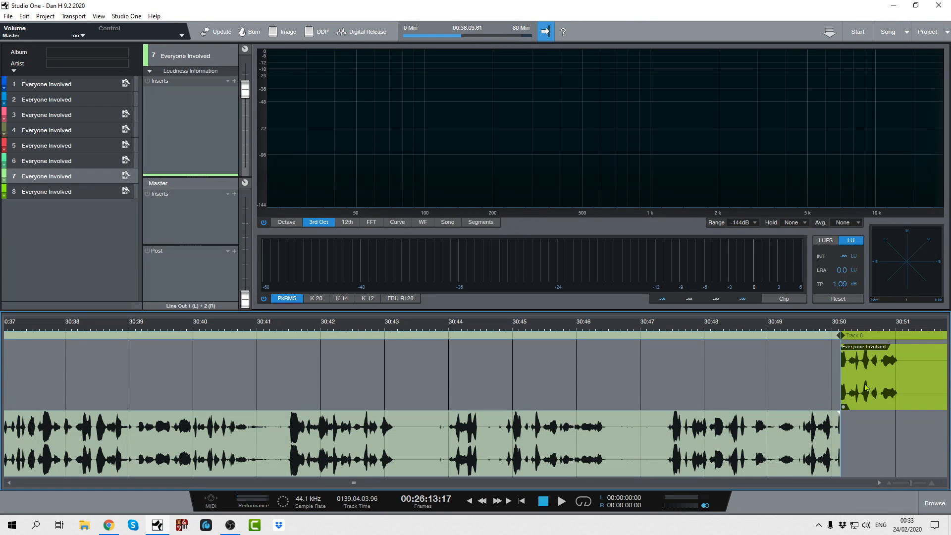
{"action": "left_click_drag", "start_coordinate": [866, 379], "coordinate": [844, 382]}
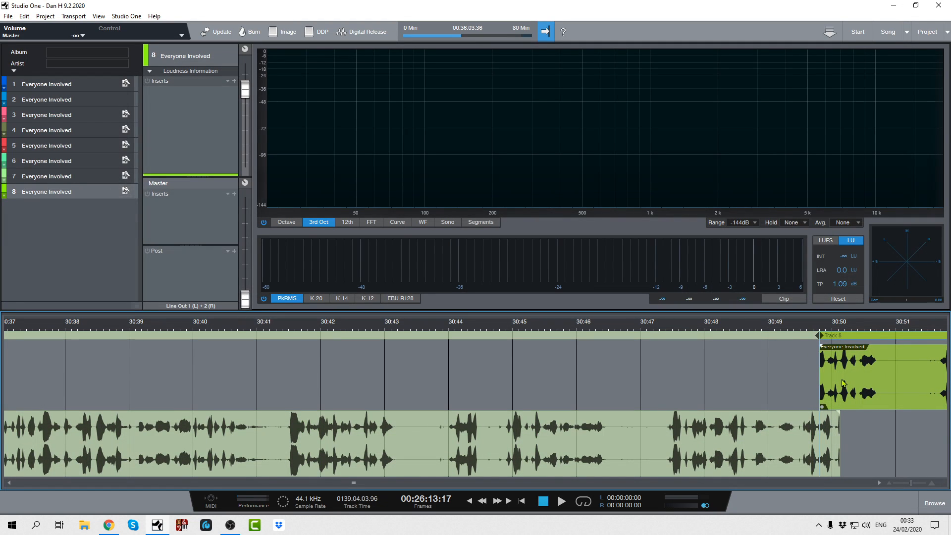
{"action": "left_click_drag", "start_coordinate": [821, 348], "coordinate": [861, 362]}
{"action": "left_click_drag", "start_coordinate": [839, 415], "coordinate": [810, 416]}
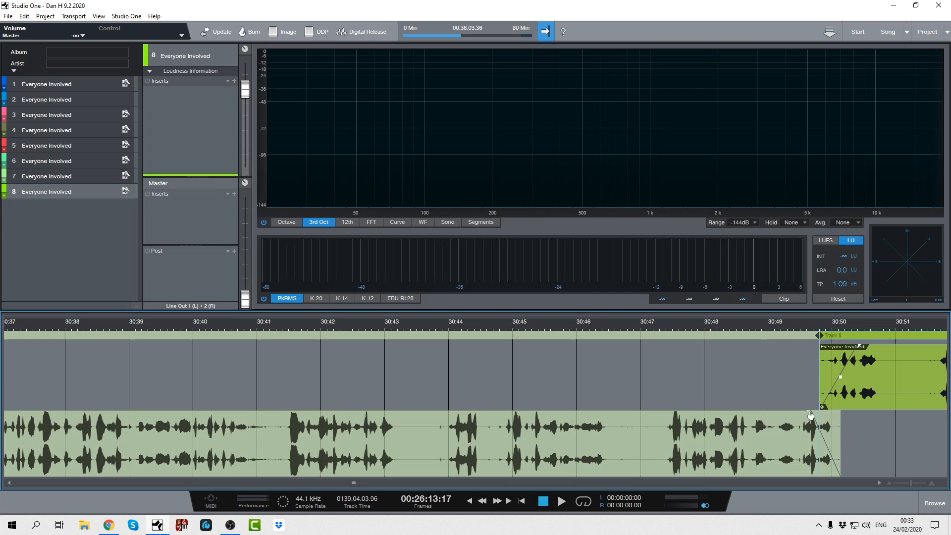
- Play the crossfade between Track 7 and Track 8 from about 30:49 and stop playback
{"action": "left_click", "coordinate": [787, 330]}
{"action": "key", "text": "space"}
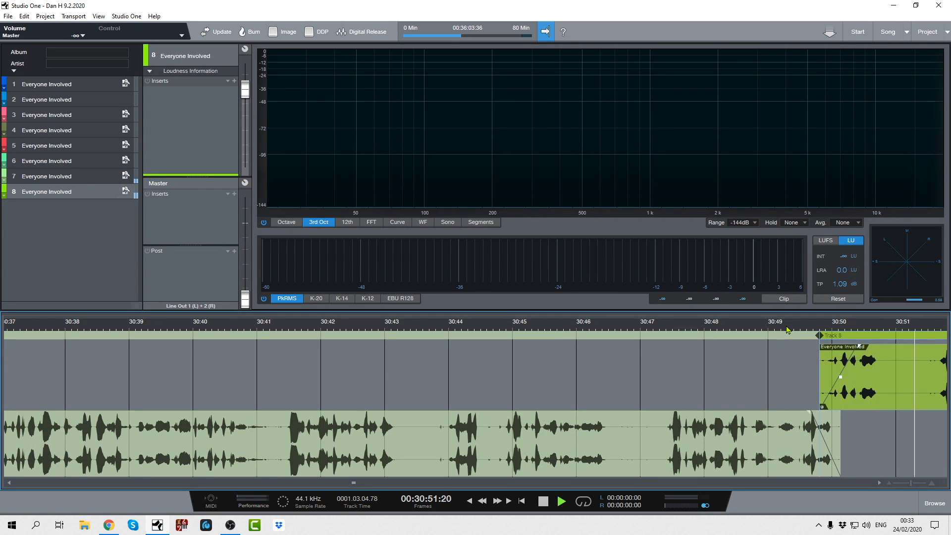
{"action": "key", "text": "space"}
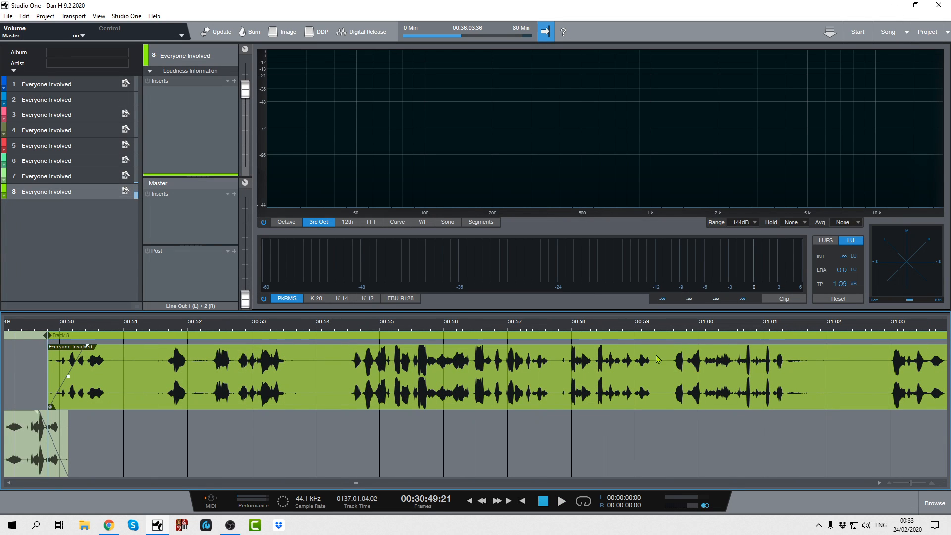
{"action": "left_click_drag", "start_coordinate": [333, 326], "coordinate": [559, 303]}
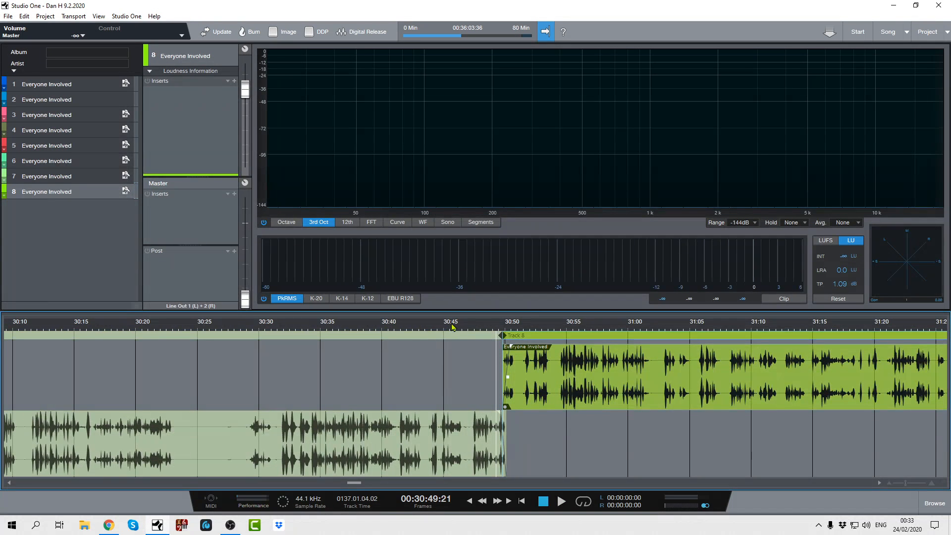
{"action": "left_click_drag", "start_coordinate": [452, 327], "coordinate": [522, 274]}
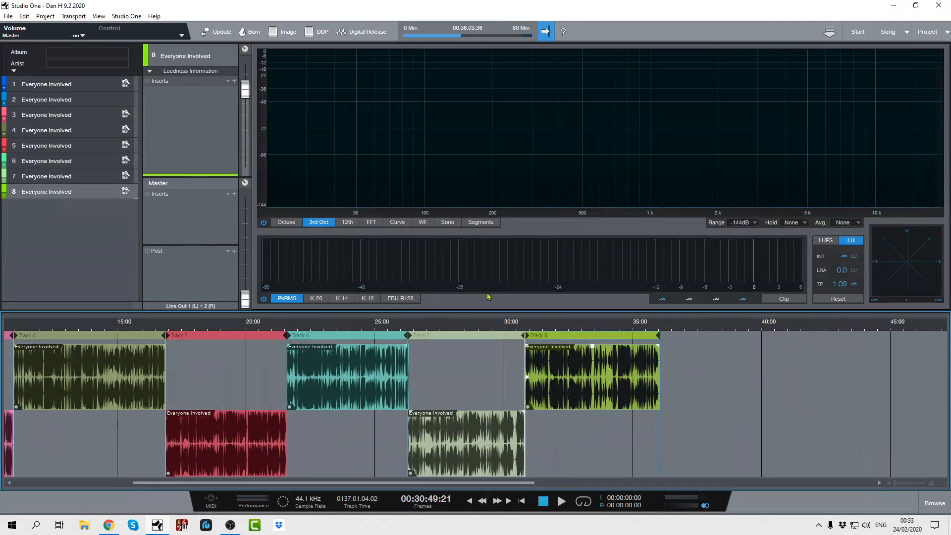
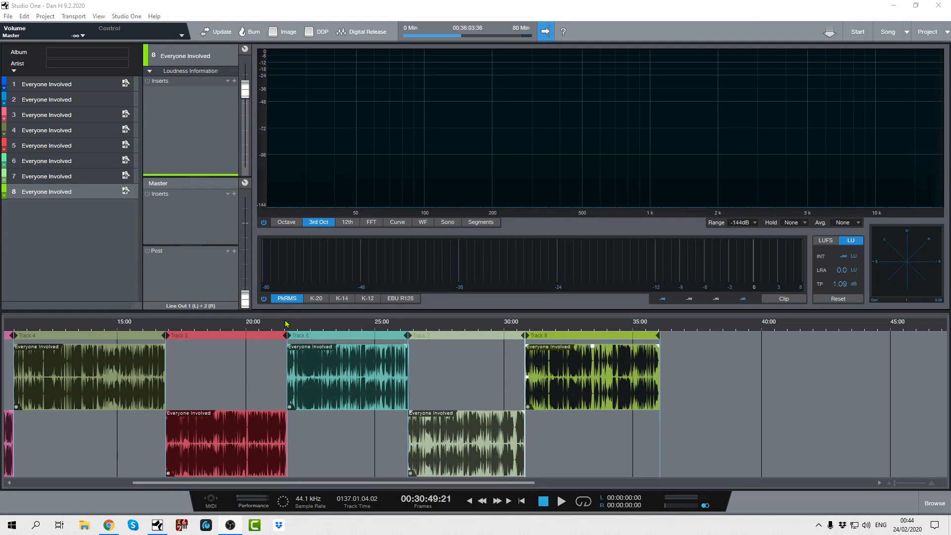
- Insert the MJUC compressor on track 1 and set Compress to 18.4, Make-Up to 1.7 and Timing to 3
{"action": "left_click_drag", "start_coordinate": [304, 324], "coordinate": [319, 305]}
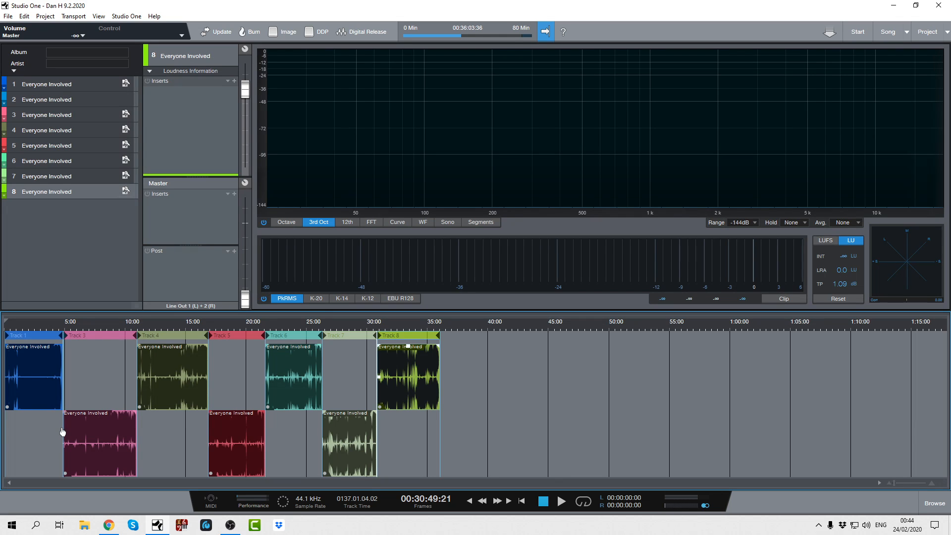
{"action": "left_click", "coordinate": [45, 88]}
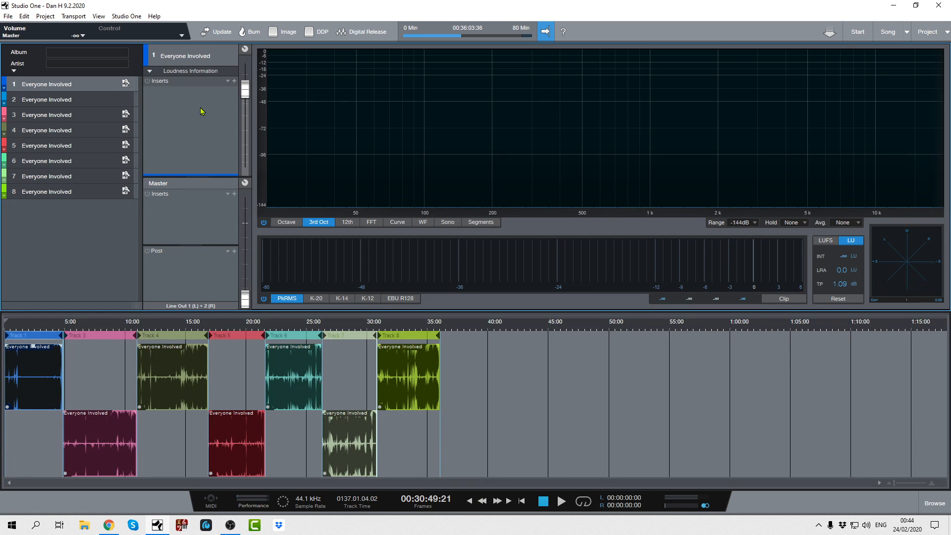
{"action": "left_click", "coordinate": [932, 501]}
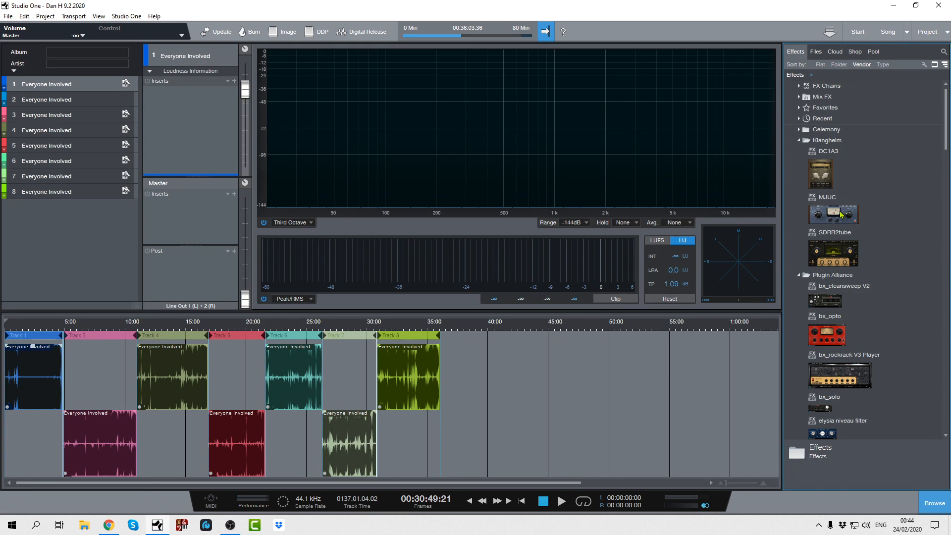
{"action": "left_click_drag", "start_coordinate": [845, 214], "coordinate": [194, 131]}
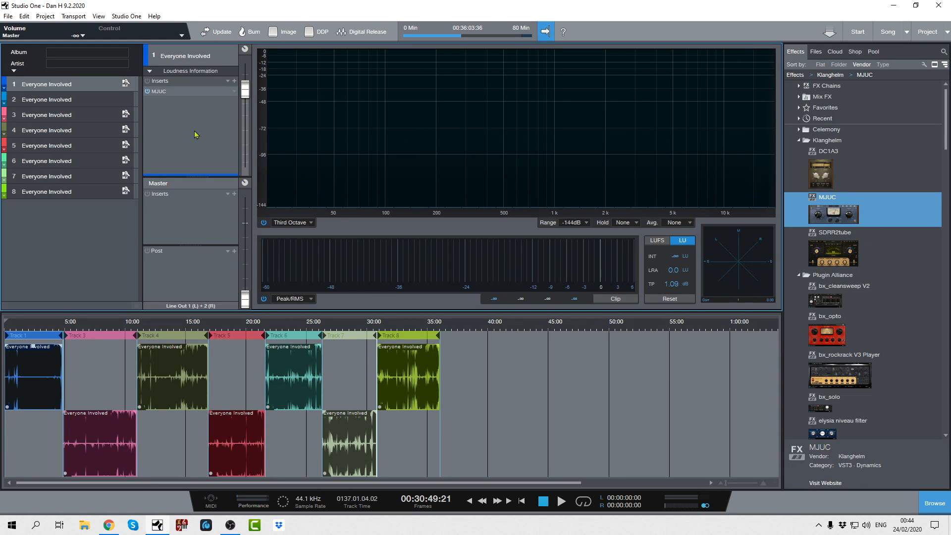
{"action": "left_click_drag", "start_coordinate": [432, 168], "coordinate": [409, 116]}
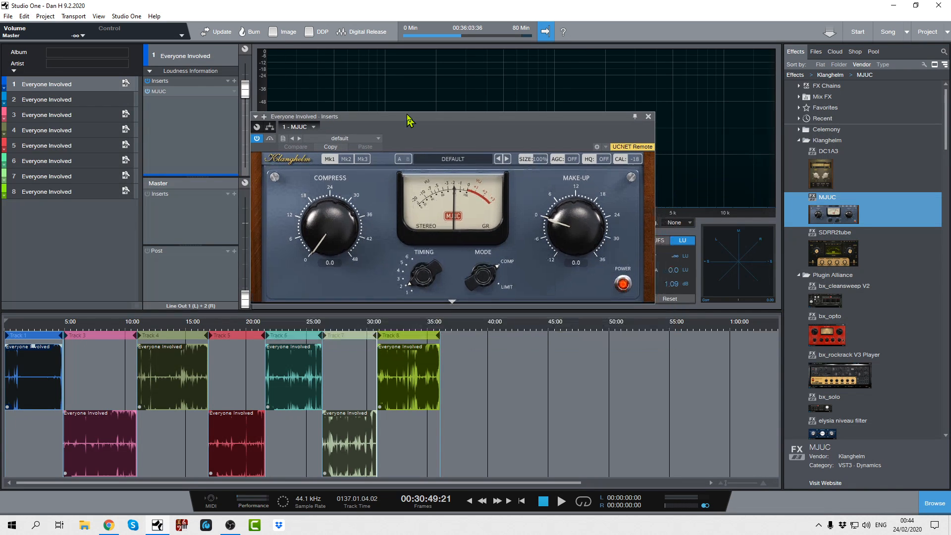
{"action": "left_click_drag", "start_coordinate": [333, 226], "coordinate": [342, 177]}
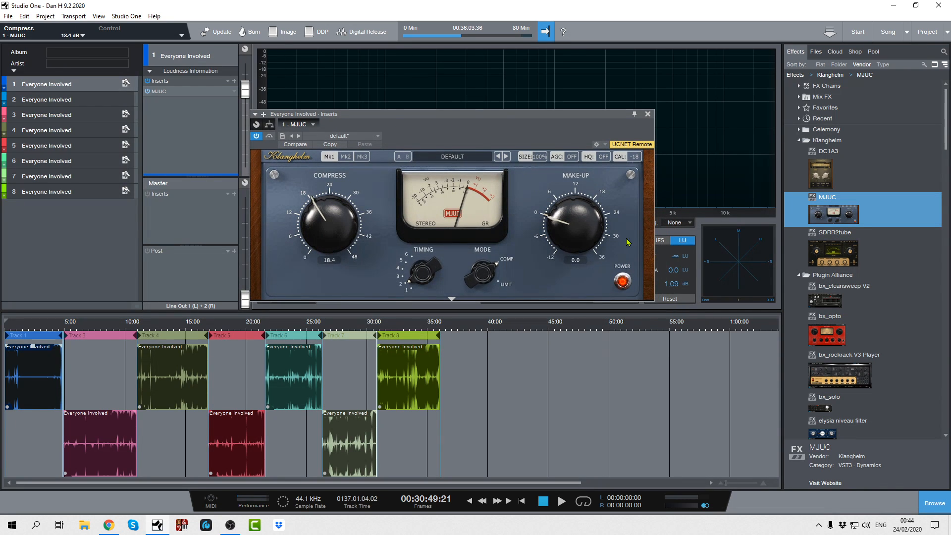
{"action": "left_click_drag", "start_coordinate": [585, 233], "coordinate": [580, 227]}
{"action": "mouse_move", "coordinate": [421, 273]}
{"action": "left_mouse_down"}
{"action": "mouse_move", "coordinate": [433, 249]}
{"action": "mouse_move", "coordinate": [426, 271]}
{"action": "left_mouse_up"}
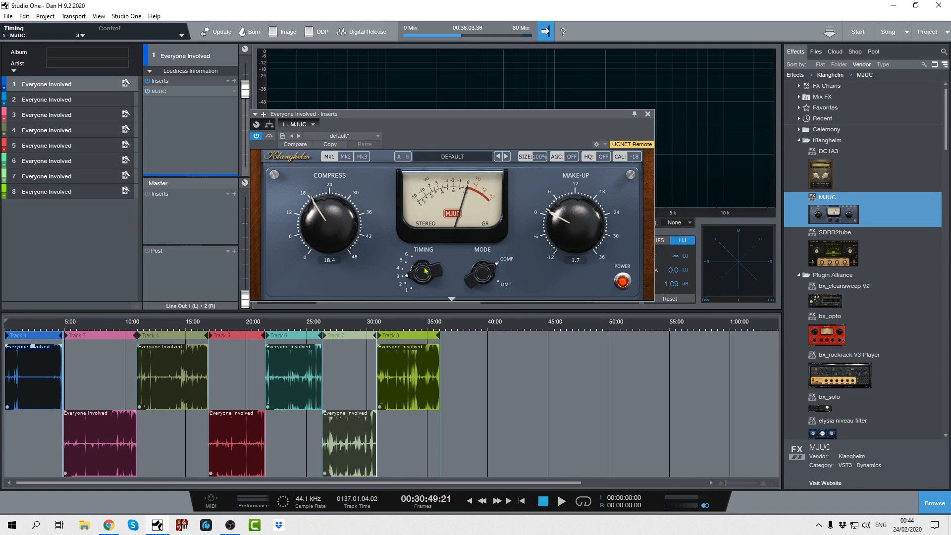
{"action": "left_click", "coordinate": [647, 113]}
- Insert the DC1A3 compressor on track 2 and set its Input to 5.1 and Output to -1.8
{"action": "left_click", "coordinate": [81, 100]}
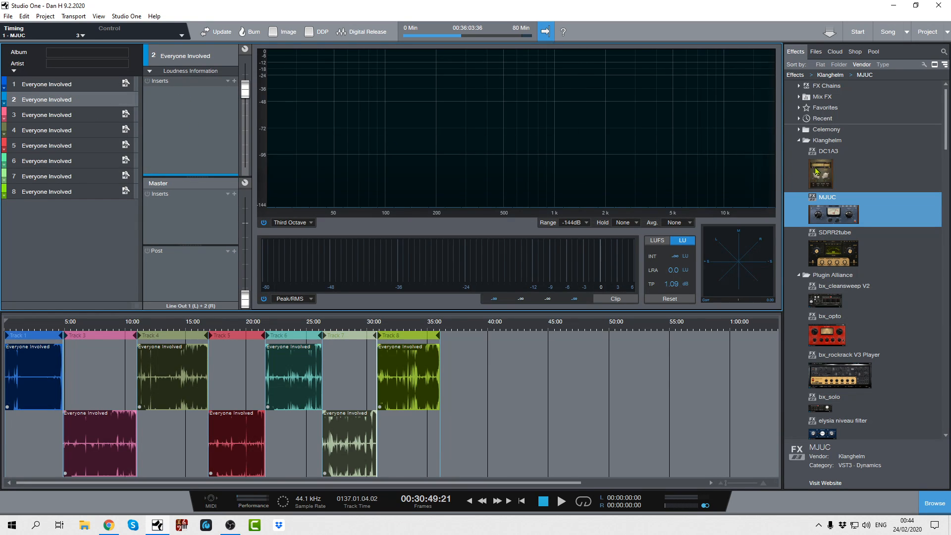
{"action": "left_click_drag", "start_coordinate": [820, 173], "coordinate": [201, 145]}
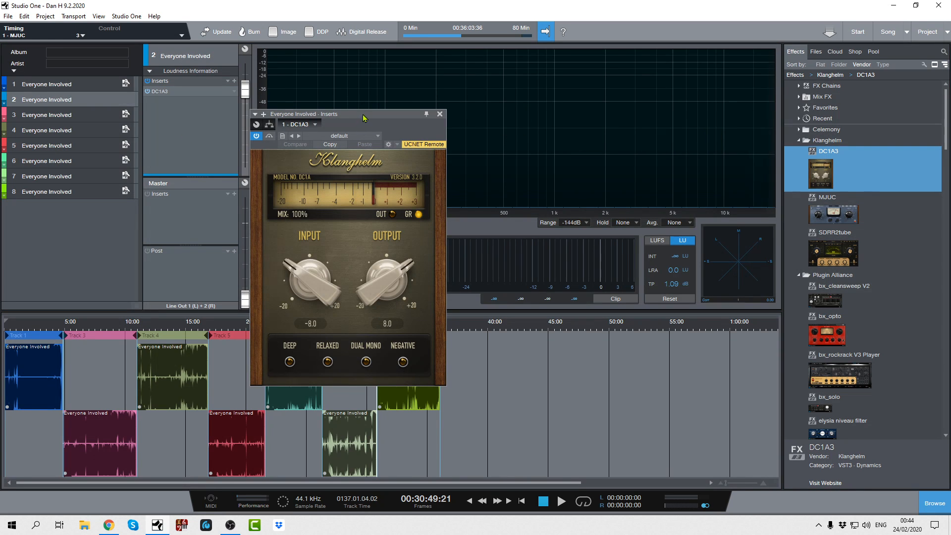
{"action": "left_click_drag", "start_coordinate": [363, 116], "coordinate": [412, 89]}
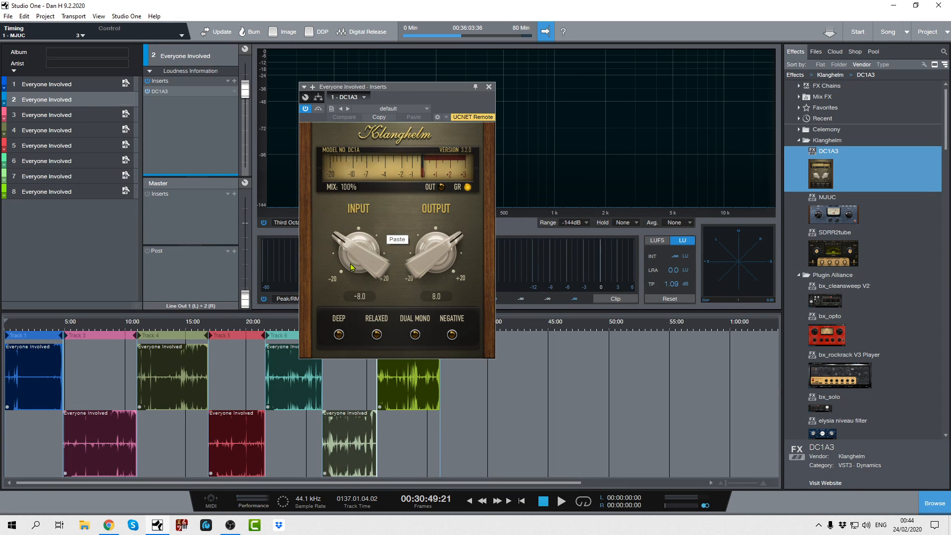
{"action": "left_click_drag", "start_coordinate": [360, 262], "coordinate": [484, 97]}
{"action": "left_click_drag", "start_coordinate": [430, 251], "coordinate": [462, 374]}
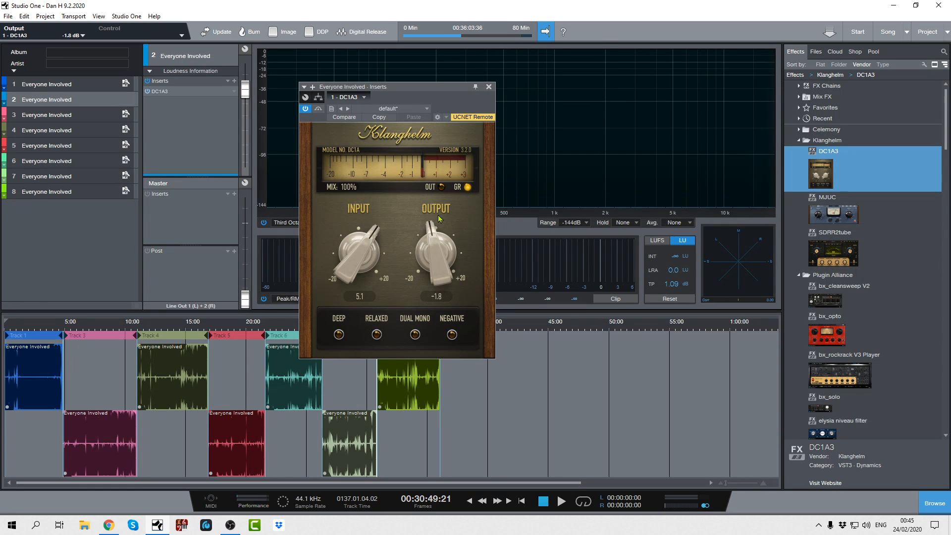
{"action": "left_click", "coordinate": [489, 87]}
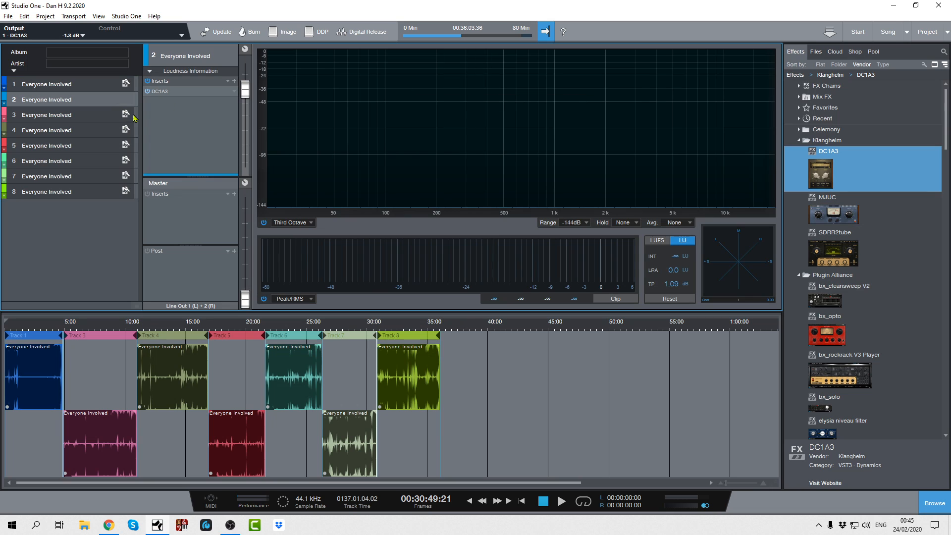
- Insert the bx_opto compressor on track 3 and set Peak Reduction to 53 and Output to 4 dB
{"action": "left_click", "coordinate": [65, 117]}
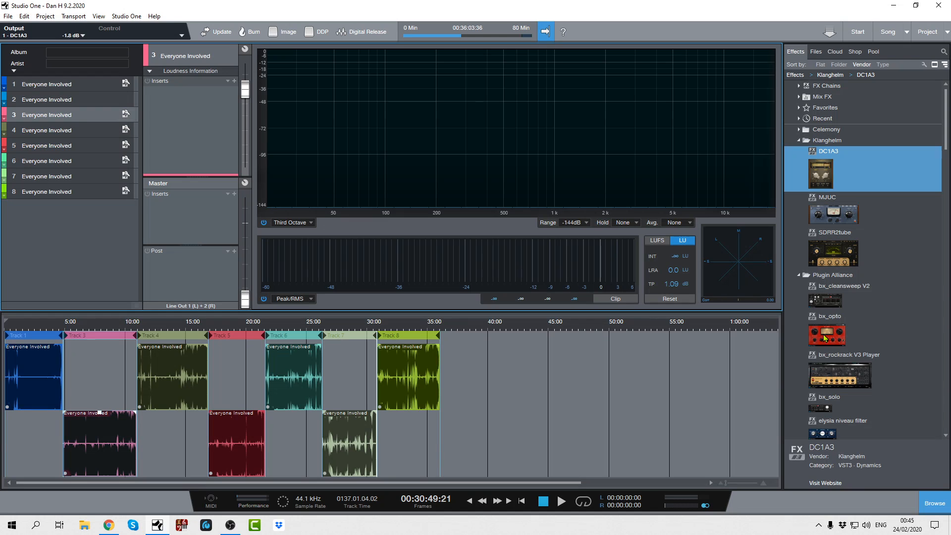
{"action": "left_click_drag", "start_coordinate": [825, 338], "coordinate": [178, 133]}
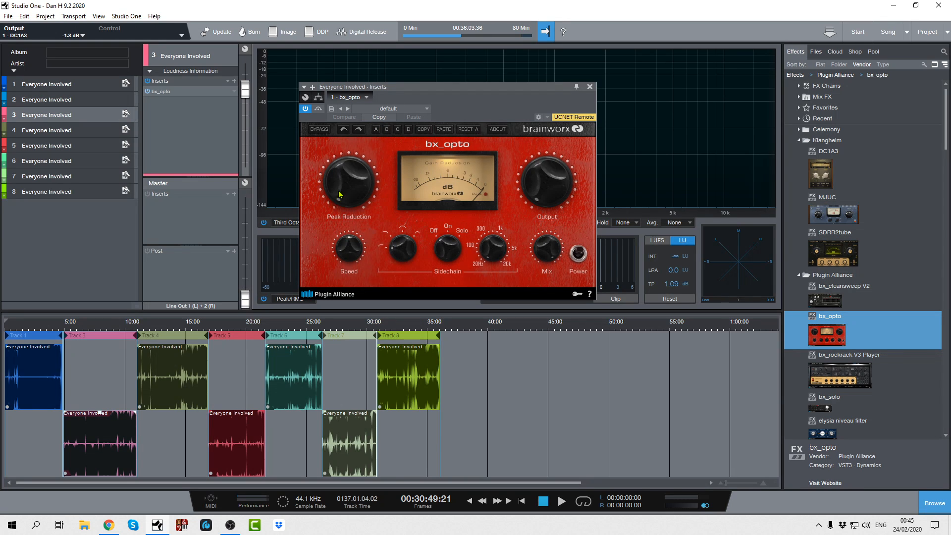
{"action": "left_click_drag", "start_coordinate": [339, 194], "coordinate": [369, 166]}
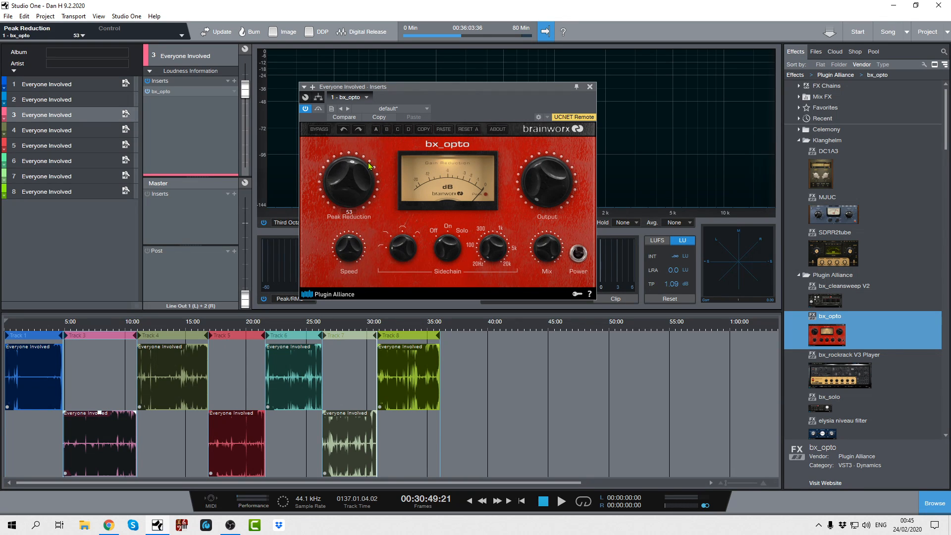
{"action": "left_click_drag", "start_coordinate": [545, 190], "coordinate": [550, 182]}
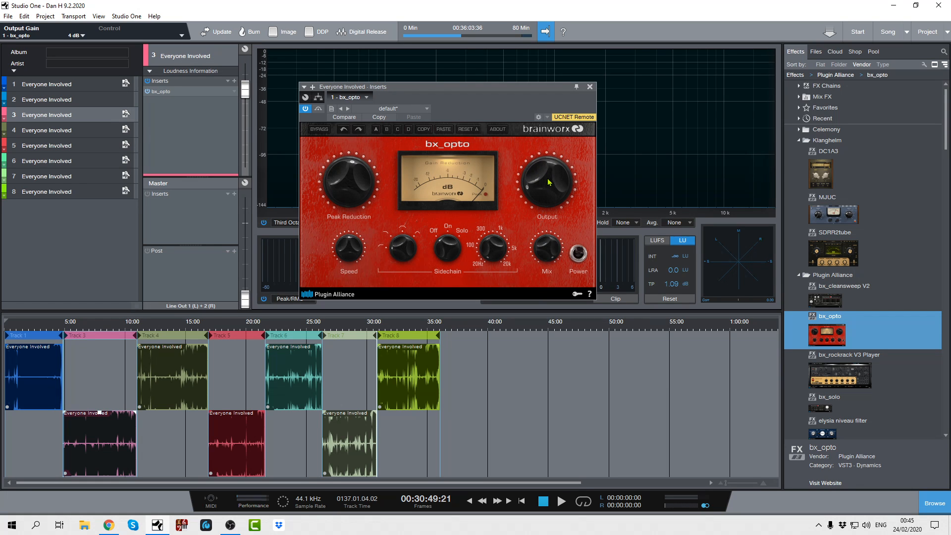
{"action": "left_click", "coordinate": [589, 87]}
- Insert the Fat Channel on the Master and switch on its compressor with the Brit Comp model
{"action": "left_click", "coordinate": [30, 130]}
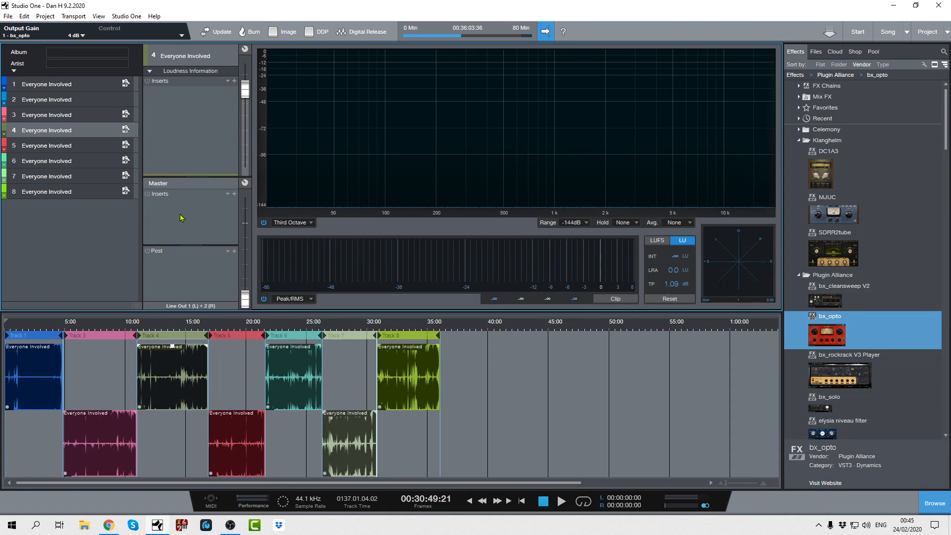
{"action": "scroll", "coordinate": [845, 287], "scroll_direction": "down", "scroll_amount": 5}
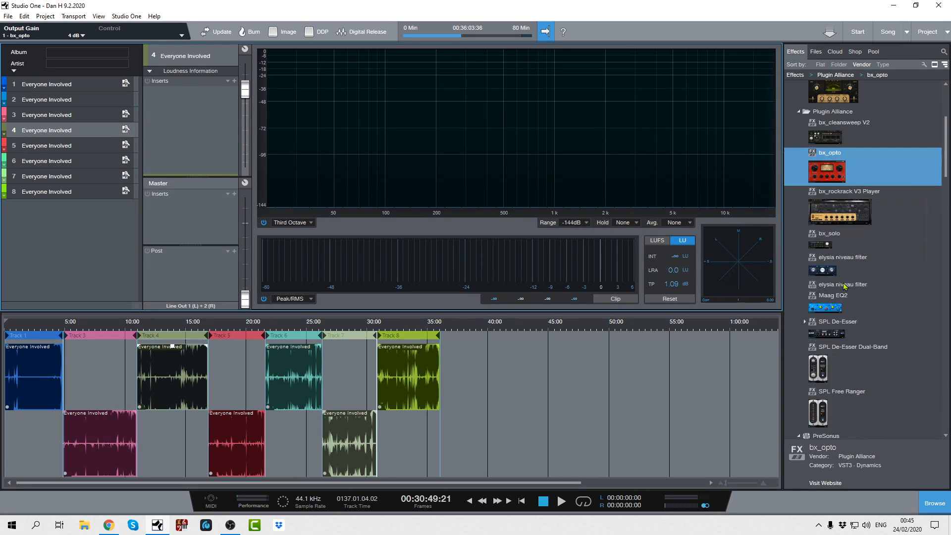
{"action": "scroll", "coordinate": [845, 285], "scroll_direction": "down", "scroll_amount": 8}
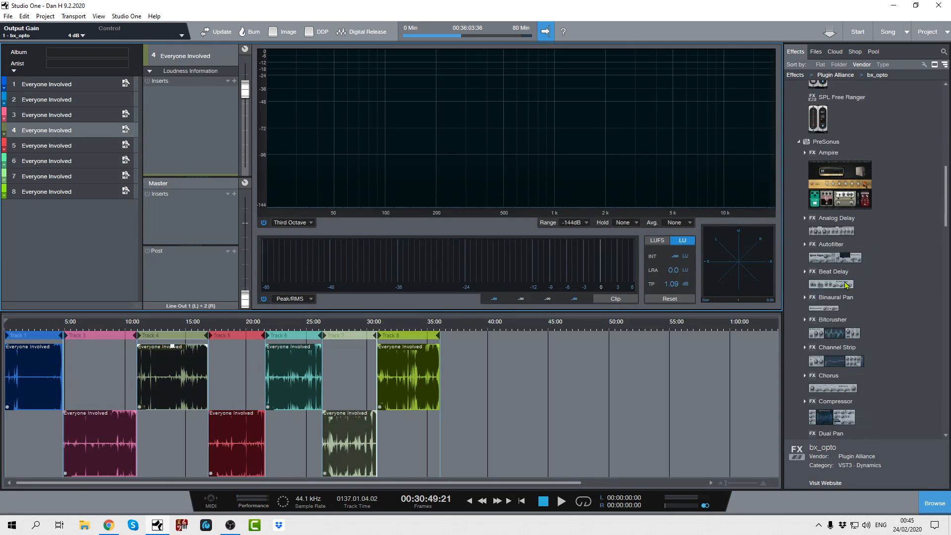
{"action": "scroll", "coordinate": [846, 285], "scroll_direction": "down", "scroll_amount": 2}
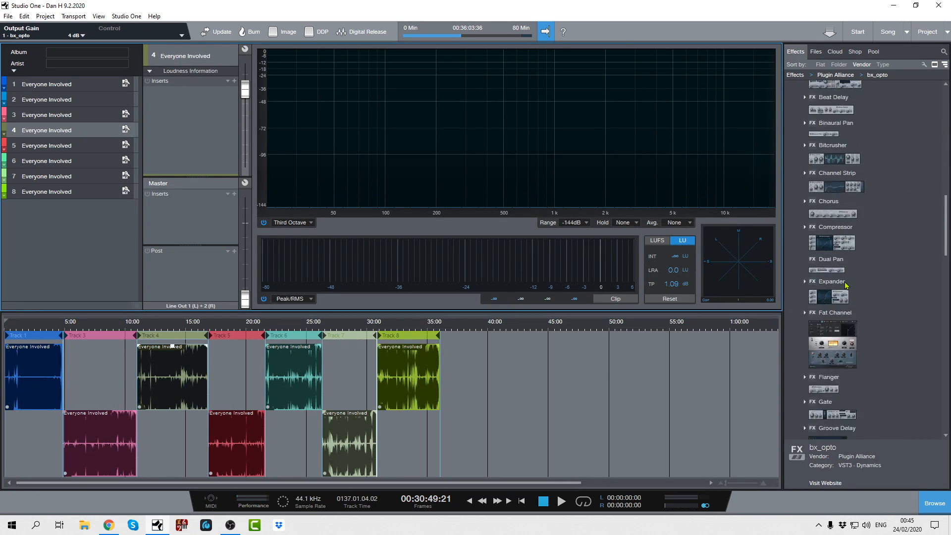
{"action": "left_click_drag", "start_coordinate": [832, 341], "coordinate": [194, 221]}
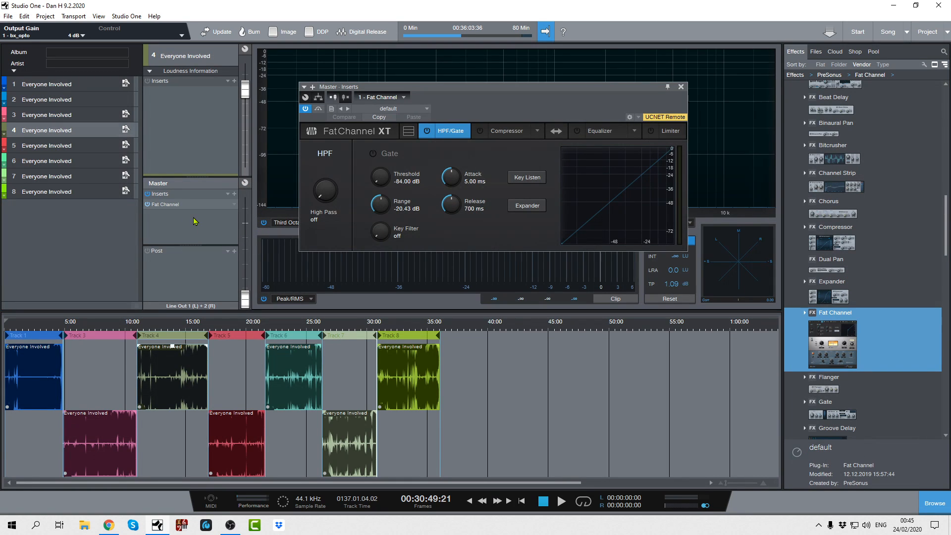
{"action": "left_click", "coordinate": [509, 130]}
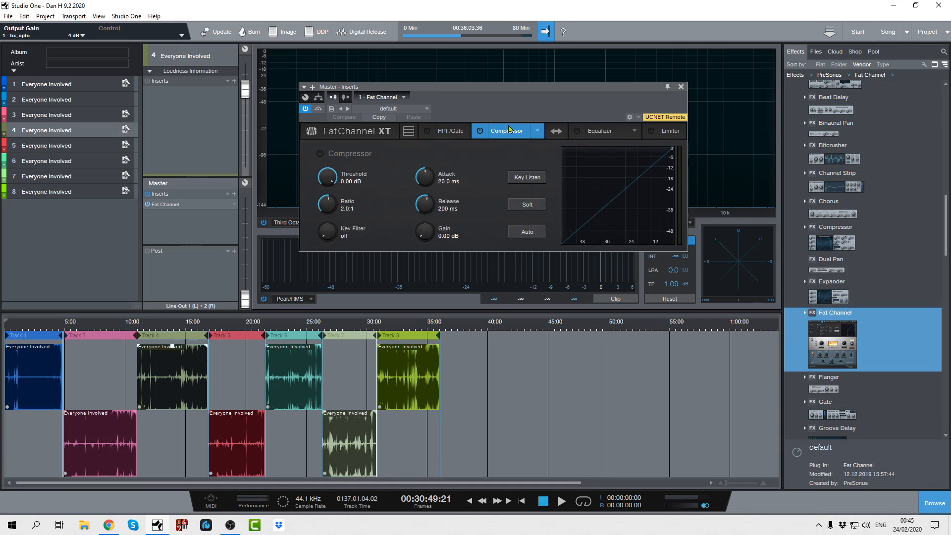
{"action": "left_click", "coordinate": [537, 132]}
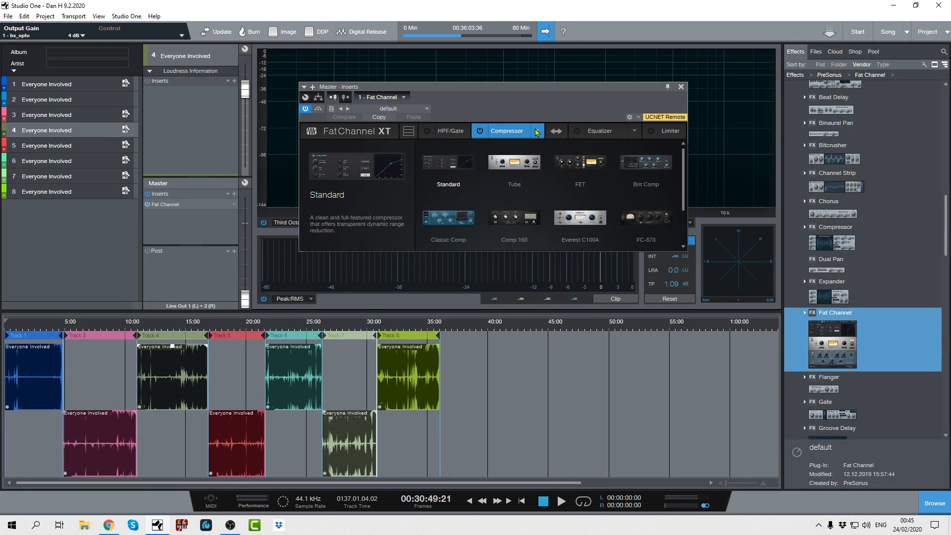
{"action": "left_click", "coordinate": [646, 164]}
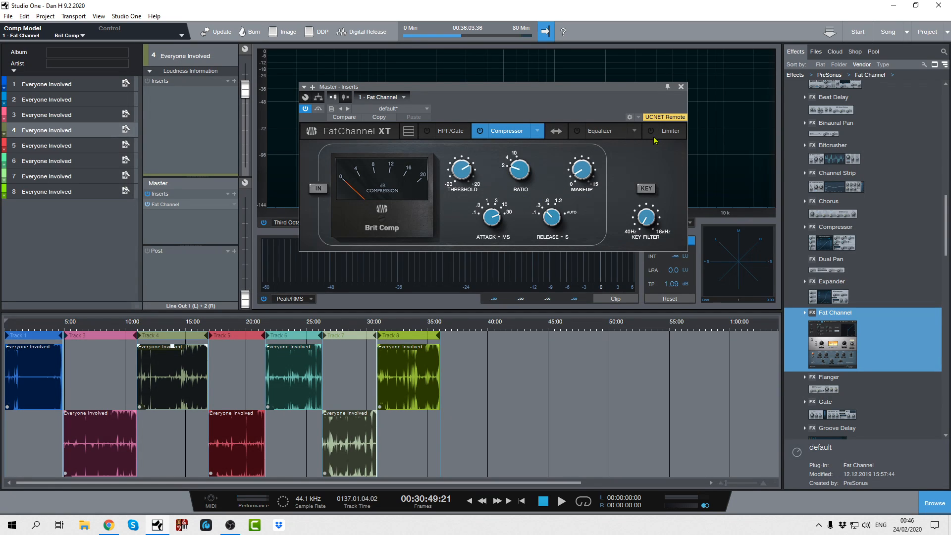
{"action": "left_click", "coordinate": [478, 131]}
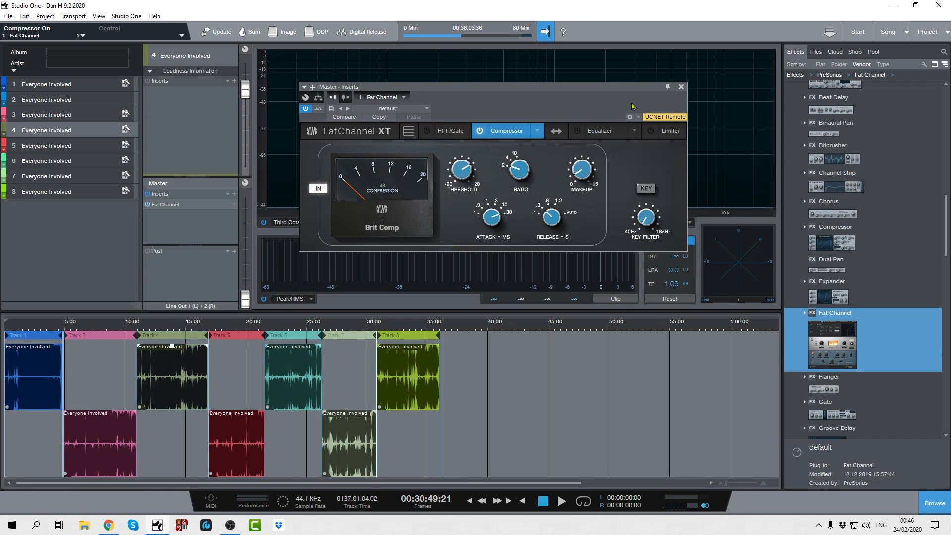
{"action": "left_click", "coordinate": [682, 87]}
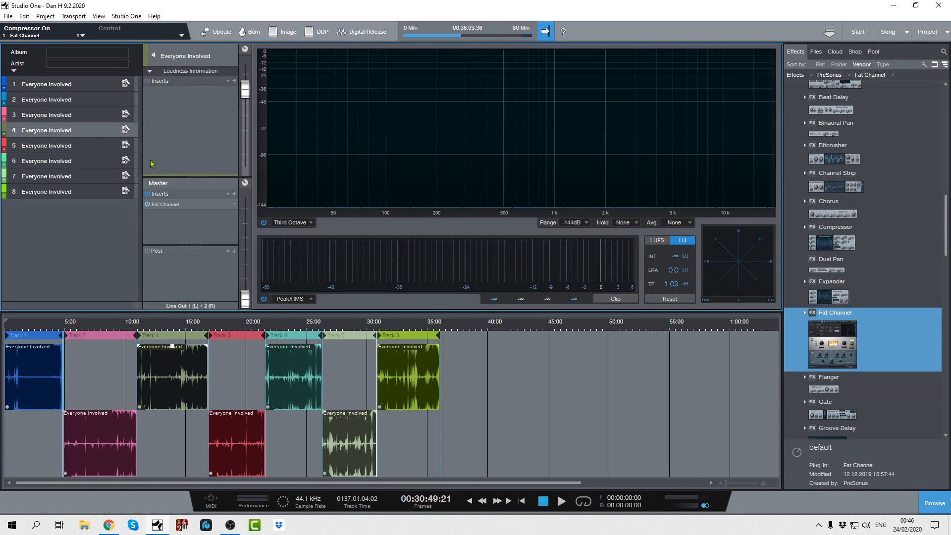
- Add the PreSonus Limiter to the Master's Post section and set its Ceiling to -1.08 dB
{"action": "left_click", "coordinate": [49, 85]}
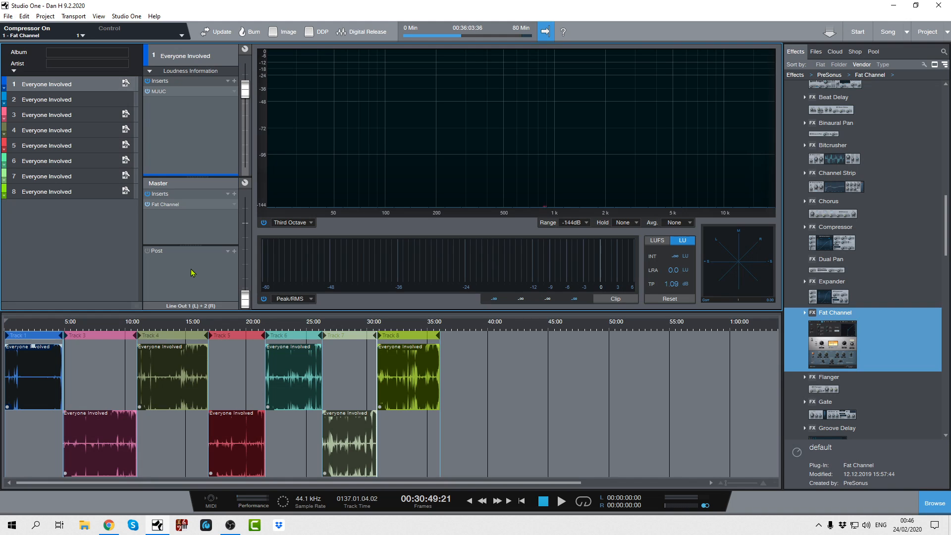
{"action": "scroll", "coordinate": [829, 328], "scroll_direction": "down", "scroll_amount": 5}
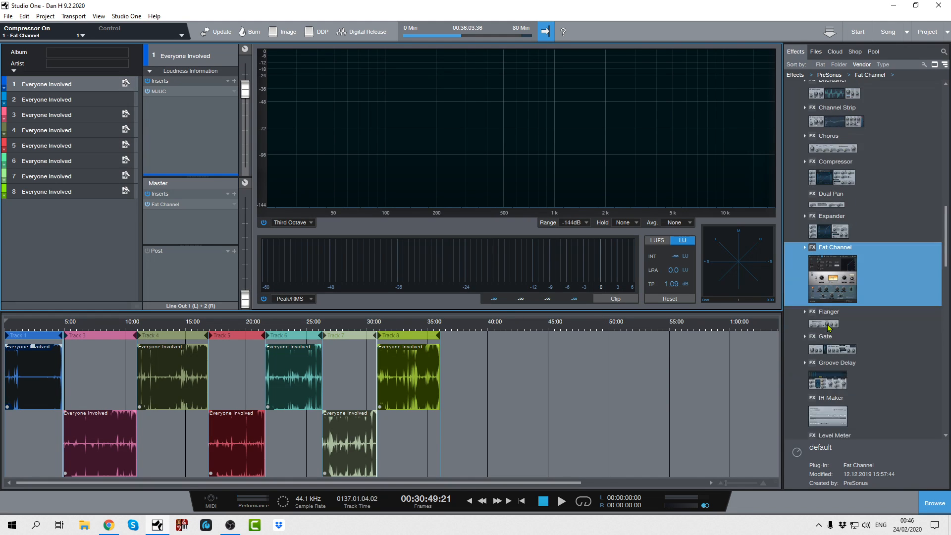
{"action": "left_click_drag", "start_coordinate": [834, 355], "coordinate": [167, 276]}
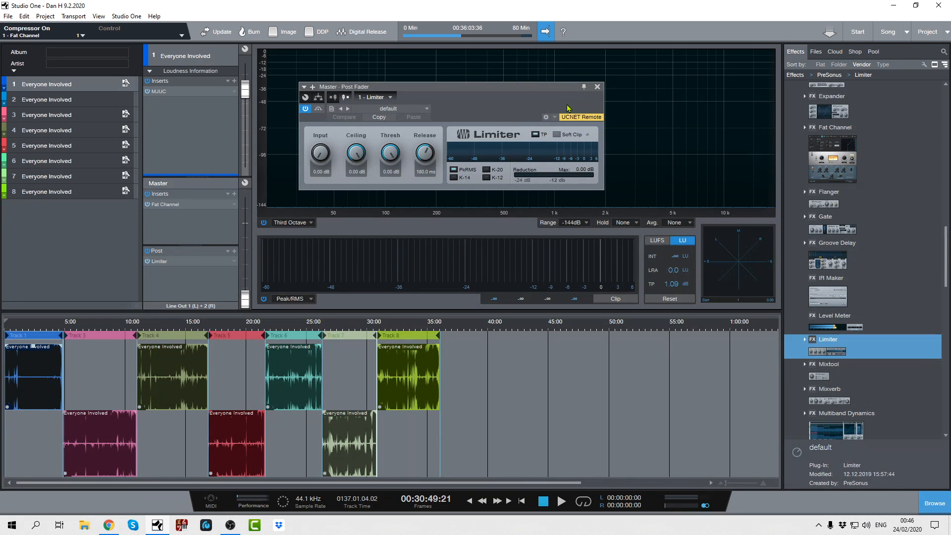
{"action": "left_click_drag", "start_coordinate": [364, 151], "coordinate": [355, 155]}
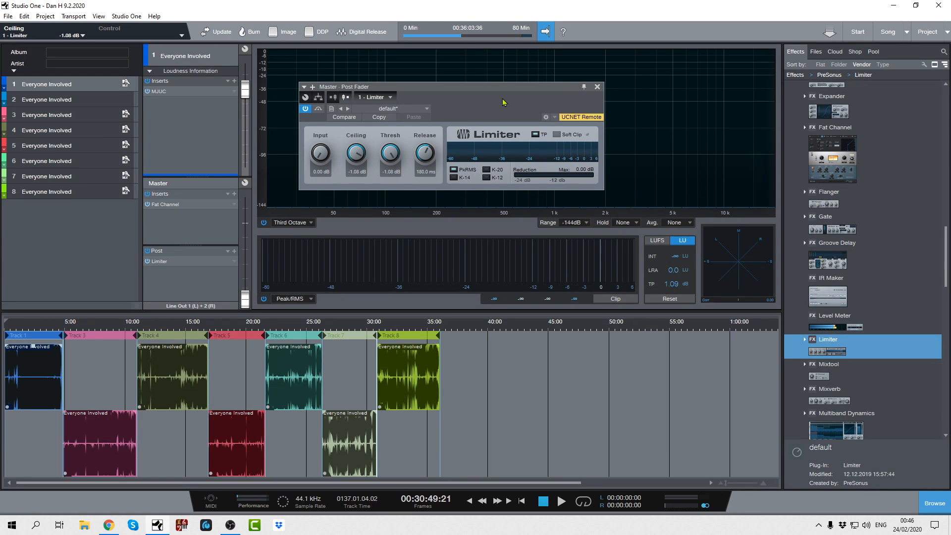
{"action": "left_click", "coordinate": [597, 87]}
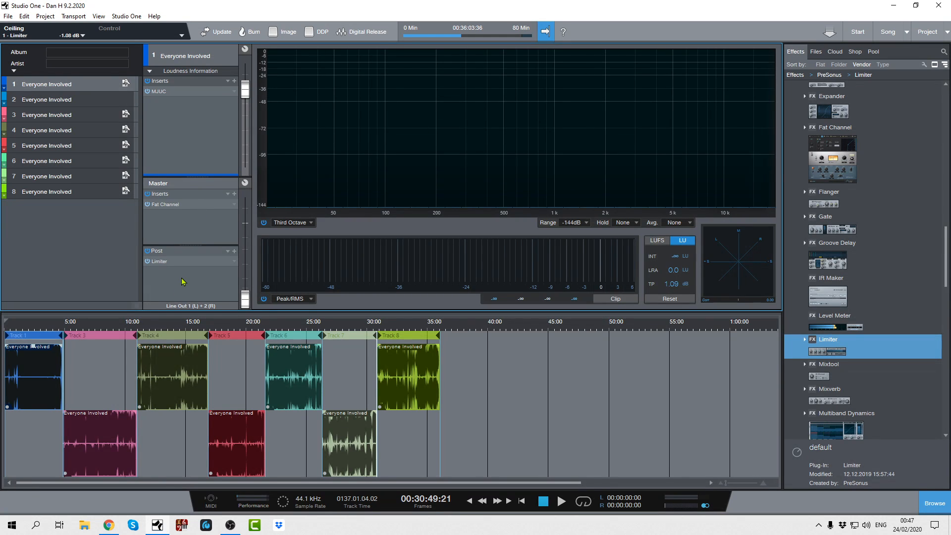
- Go through tracks 1 to 6 to compare their individual inserts with the shared Master and Post effects
{"action": "left_click", "coordinate": [64, 101]}
{"action": "left_click", "coordinate": [59, 115]}
{"action": "left_click", "coordinate": [58, 130]}
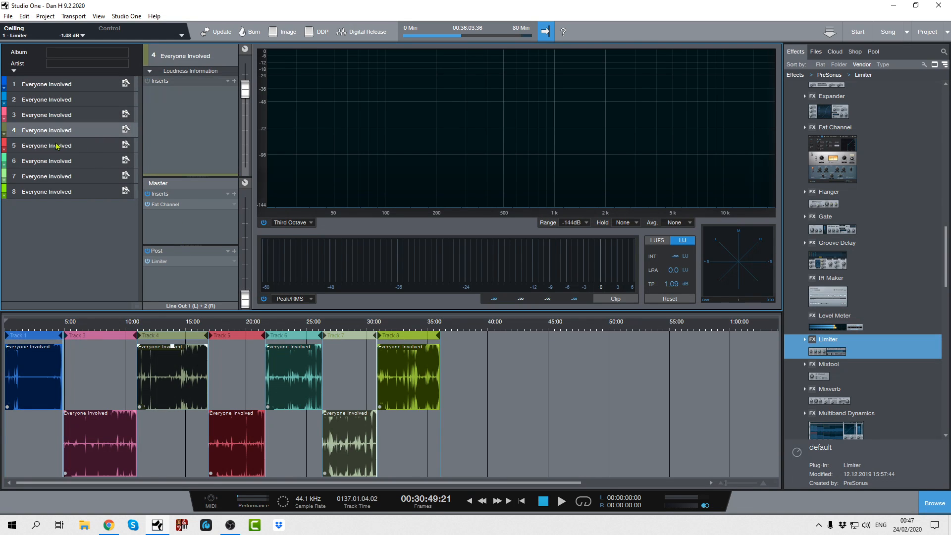
{"action": "left_click", "coordinate": [57, 146]}
{"action": "left_click", "coordinate": [58, 161]}
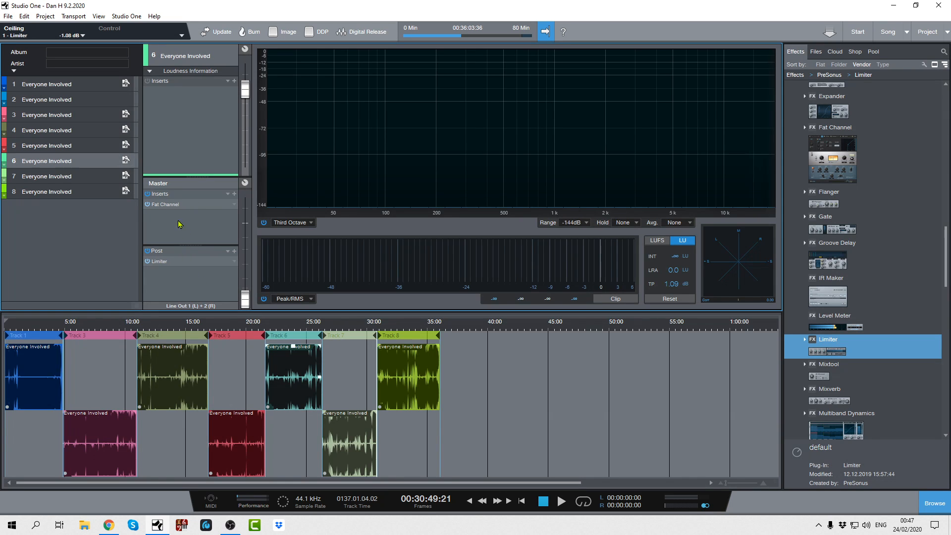
{"action": "left_click", "coordinate": [40, 146]}
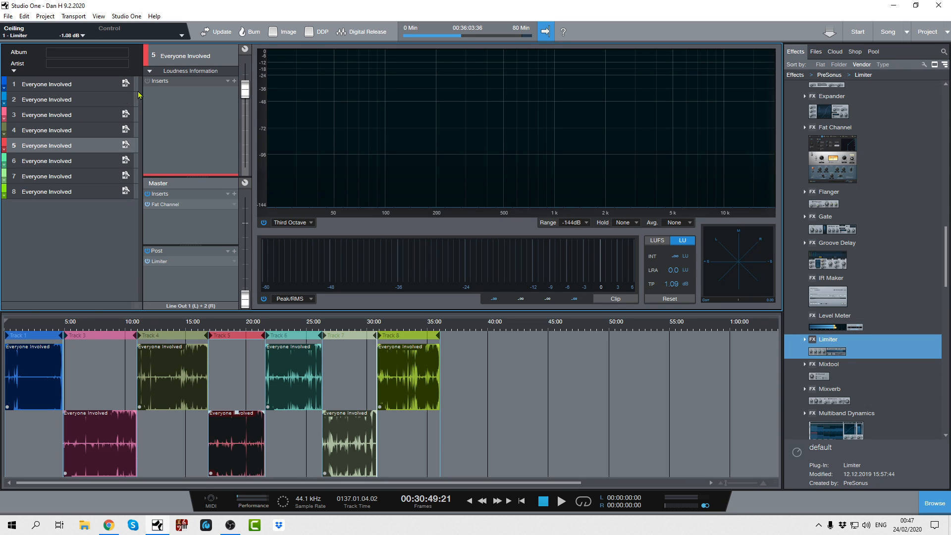
{"action": "left_click", "coordinate": [62, 85]}
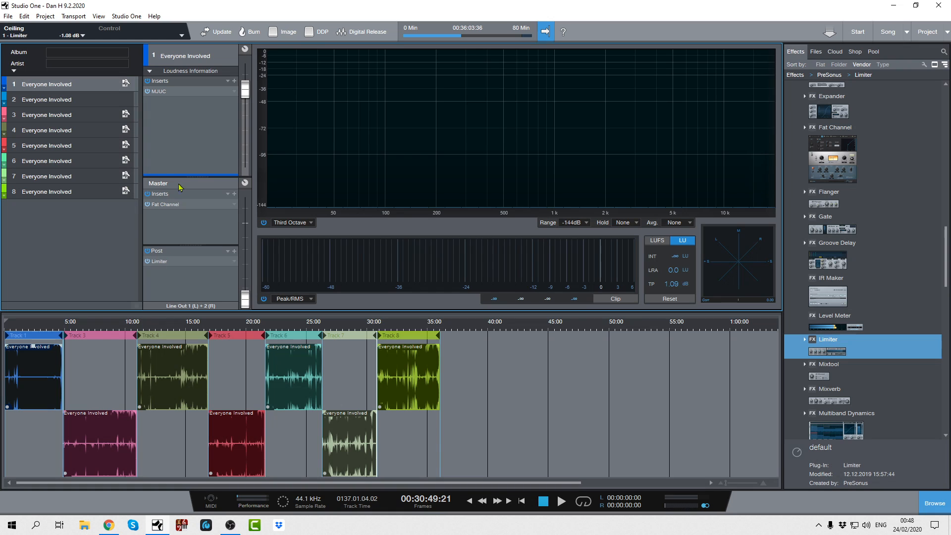
{"action": "left_click", "coordinate": [81, 100]}
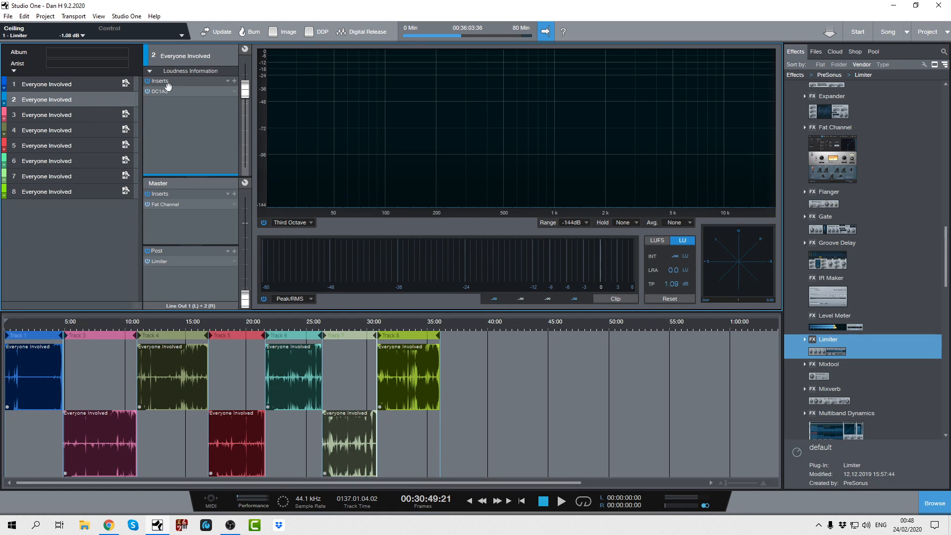